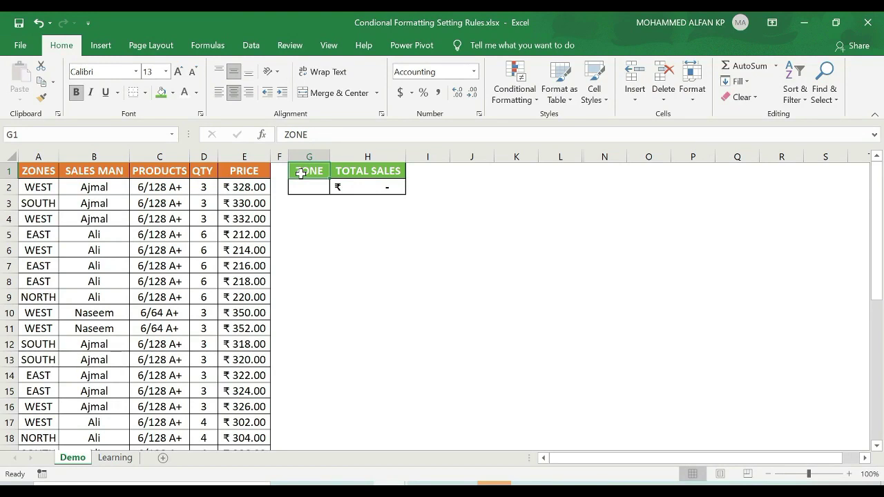
# Select the ZONES to PRICE column headers and pick WEST as the G2 zone
pyautogui.click(38, 156)
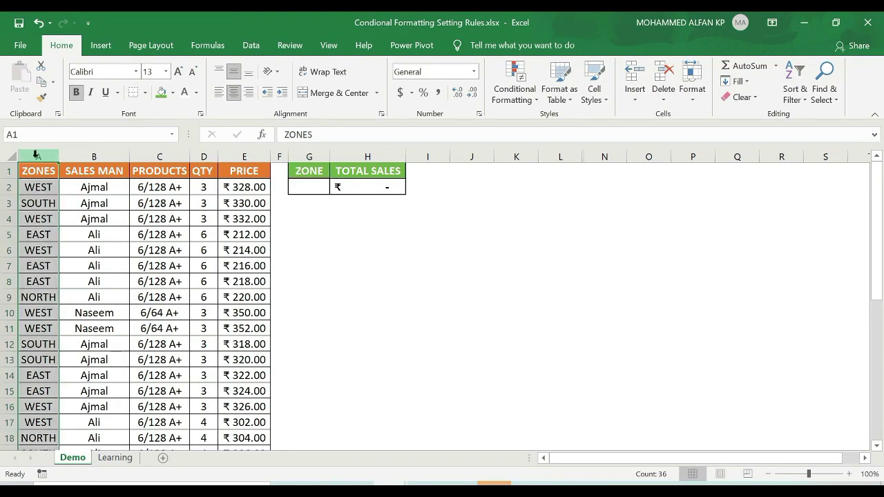
pyautogui.click(94, 157)
pyautogui.click(153, 157)
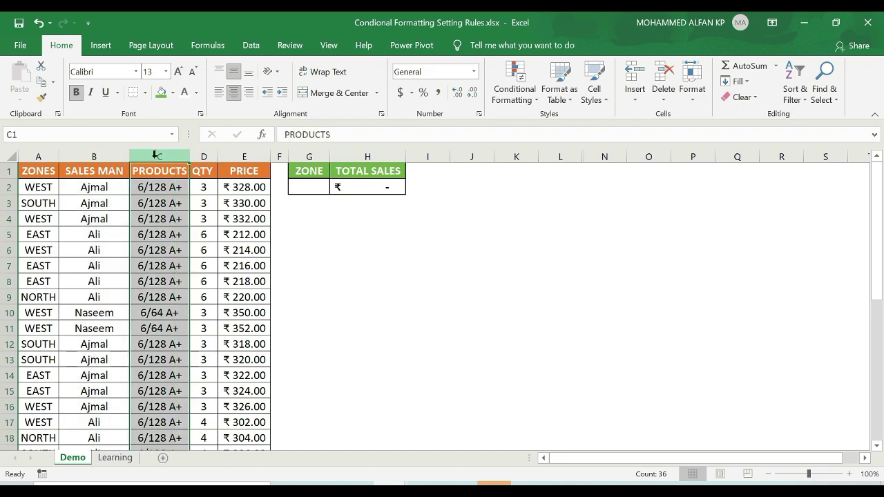
pyautogui.click(203, 157)
pyautogui.click(244, 156)
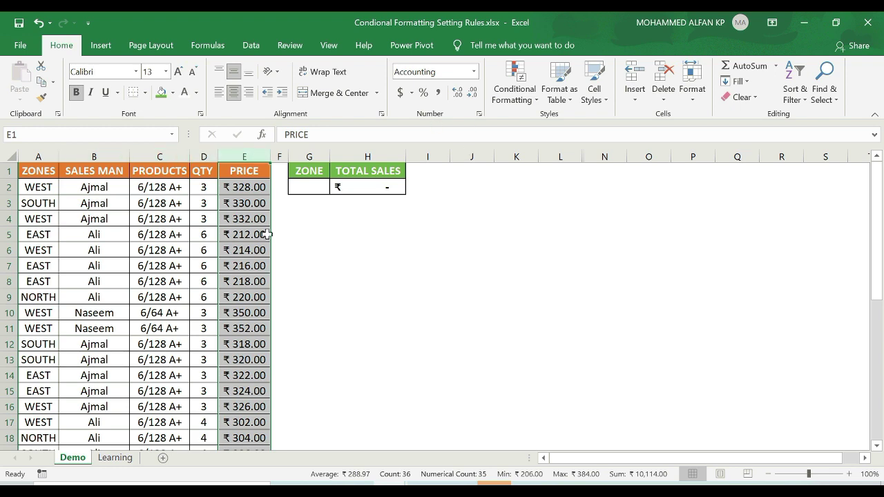
pyautogui.click(309, 188)
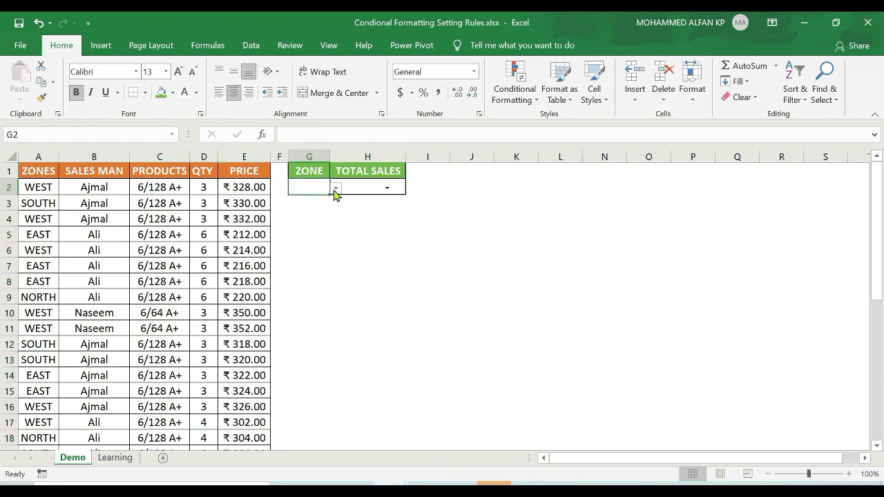
pyautogui.click(304, 200)
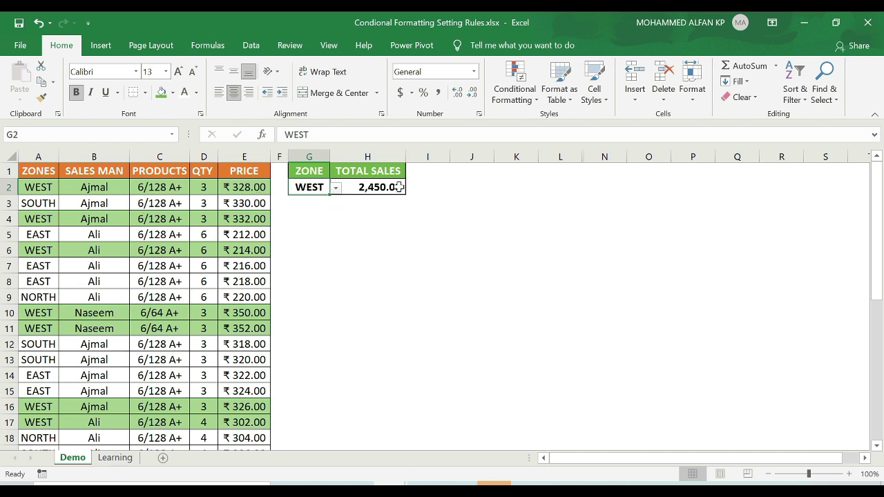
# Enter 1000 as the first row's price, then switch G2 to EAST
pyautogui.press('Left')
pyautogui.press('Left')
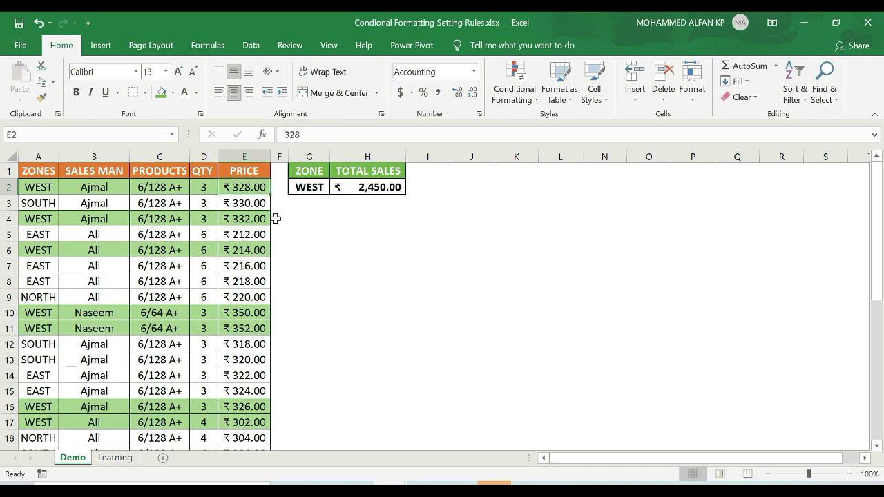
pyautogui.write('1000')
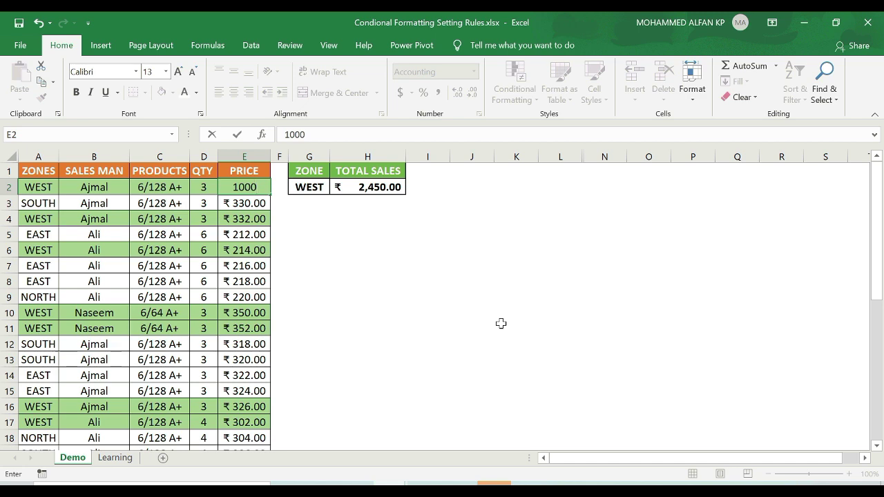
pyautogui.press('Return')
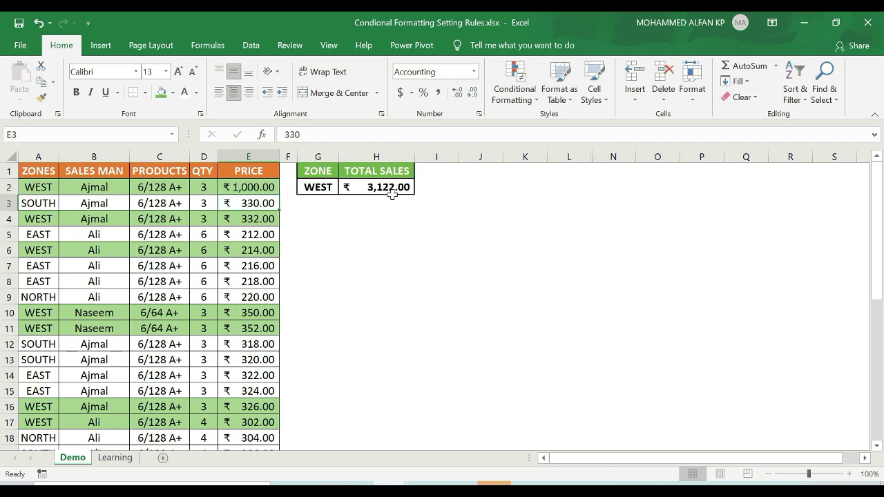
pyautogui.click(319, 190)
pyautogui.click(344, 188)
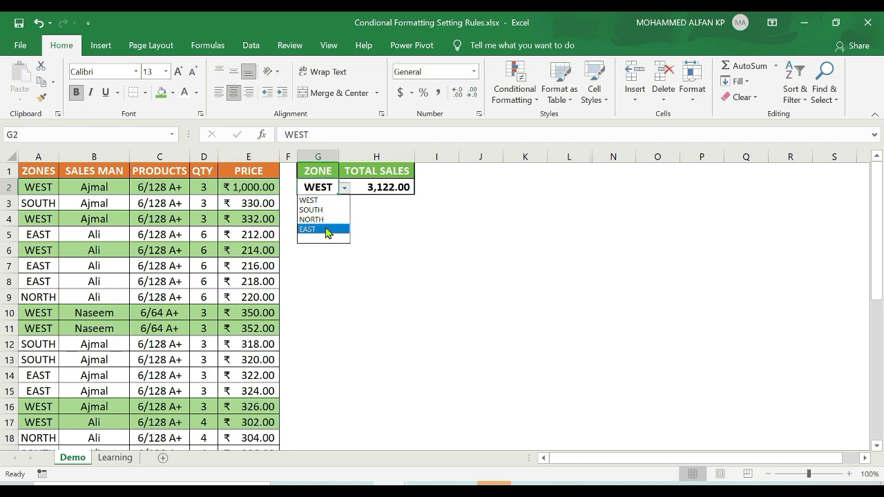
pyautogui.click(327, 230)
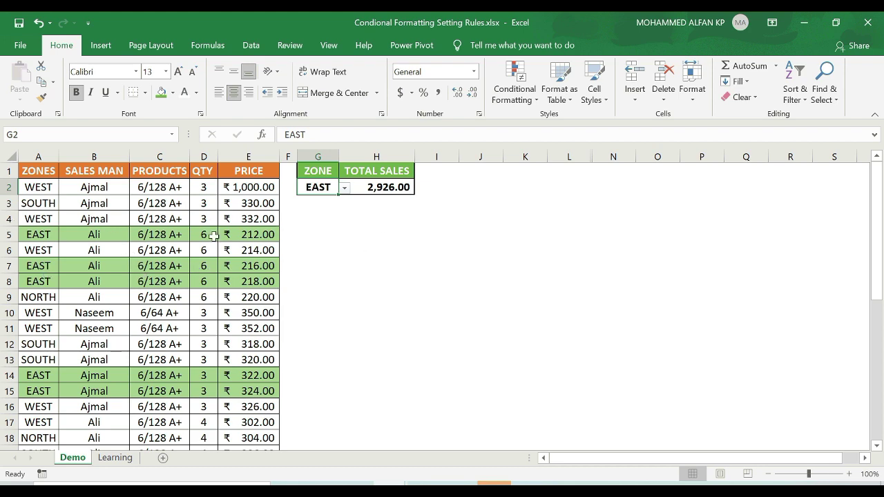
pyautogui.scroll(-2, 445, 268)
pyautogui.scroll(-3, 446, 268)
pyautogui.scroll(5, 445, 268)
# Switch to the Learning sheet and select the zone cell G2
pyautogui.click(111, 458)
pyautogui.press('Left')
pyautogui.press('Left')
pyautogui.press('Left')
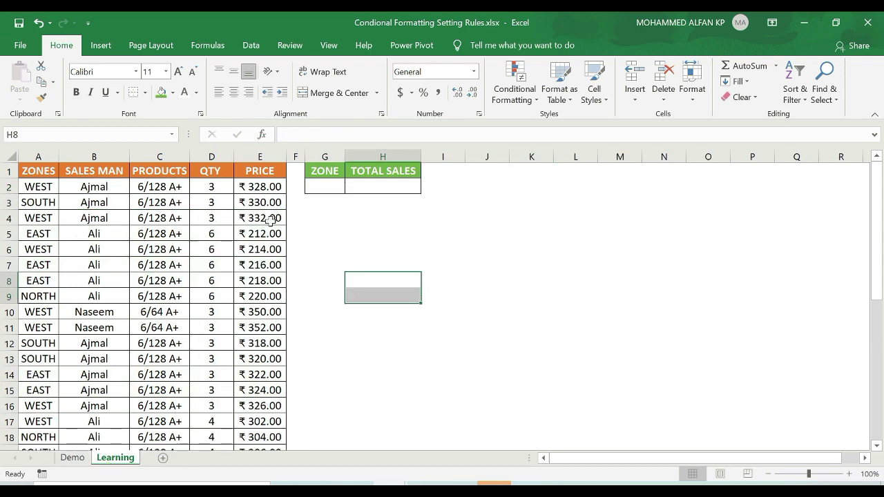
pyautogui.click(381, 218)
pyautogui.click(322, 189)
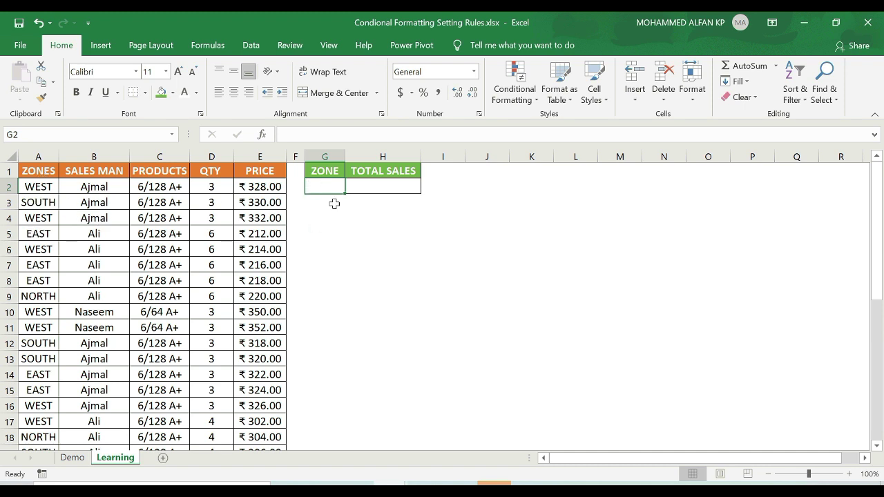
# Type WEST, SOUTH, EAST and NORTH down cells N1 to N4
pyautogui.click(671, 174)
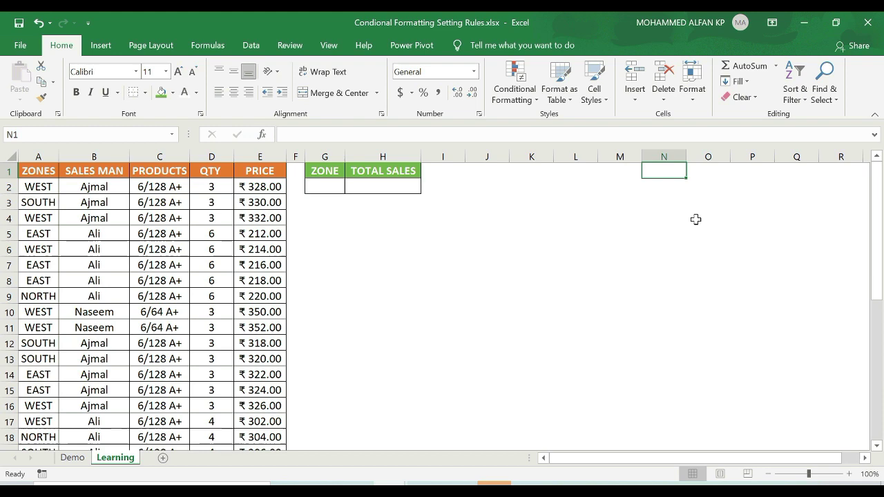
pyautogui.write('WEST')
pyautogui.press('Return')
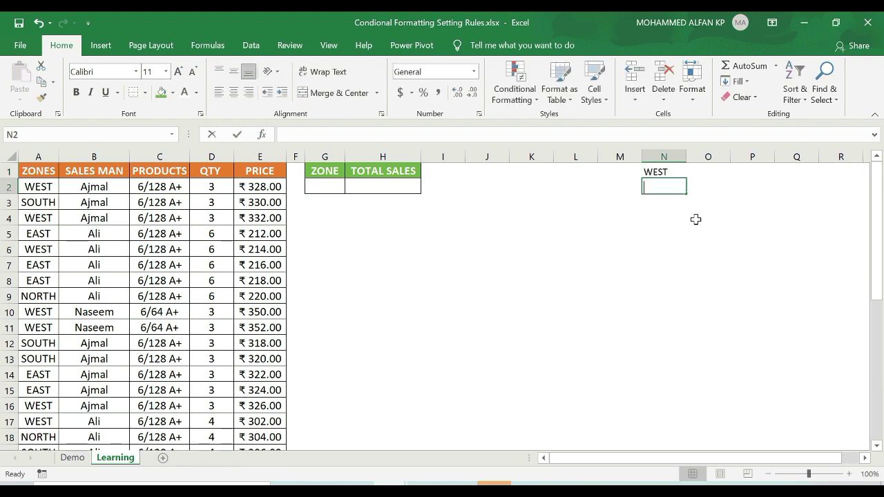
pyautogui.write('SOUTH')
pyautogui.press('Return')
pyautogui.write('EAST')
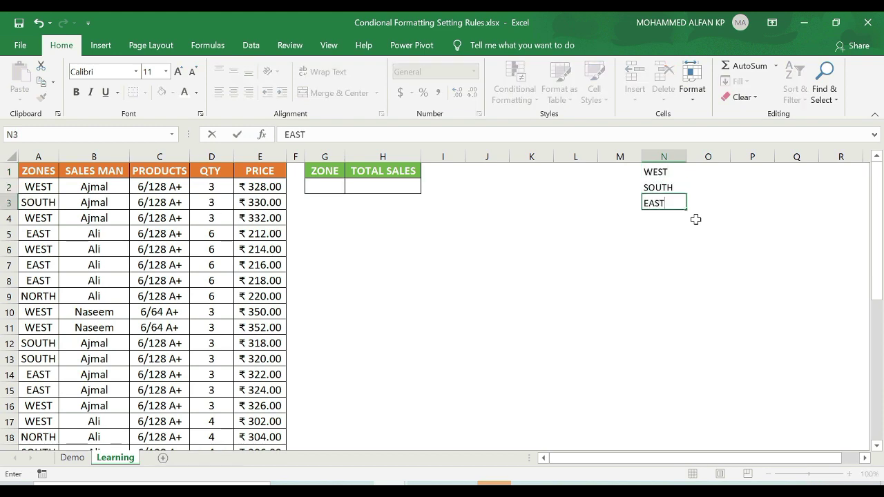
pyautogui.press('Return')
pyautogui.write('NORTH')
pyautogui.press('Return')
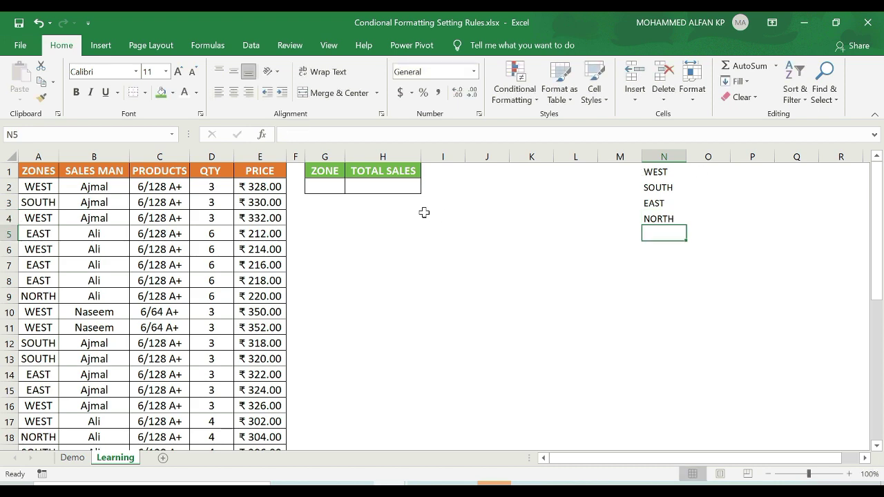
pyautogui.click(326, 186)
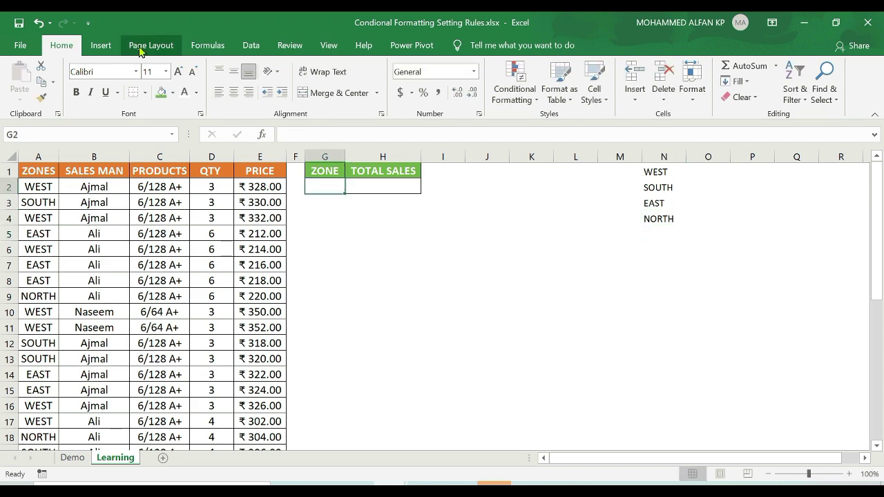
# Set G2's data validation to allow a List
pyautogui.click(250, 48)
pyautogui.click(566, 97)
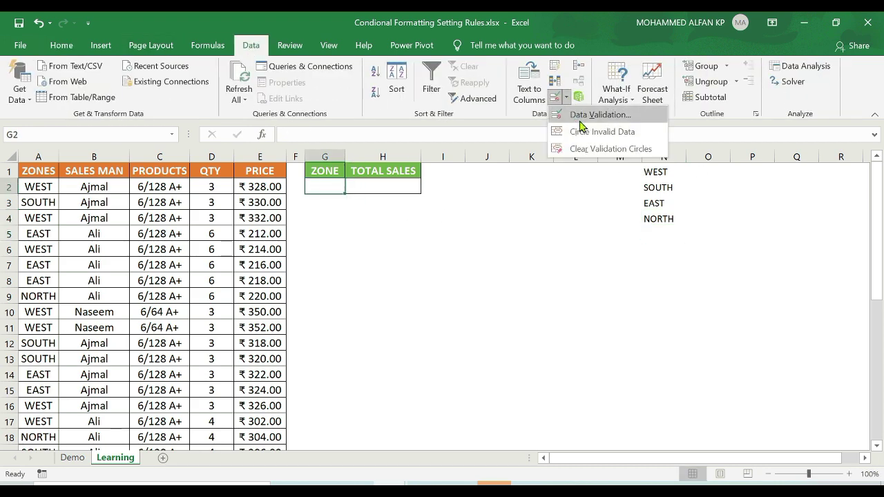
pyautogui.click(581, 125)
pyautogui.click(498, 226)
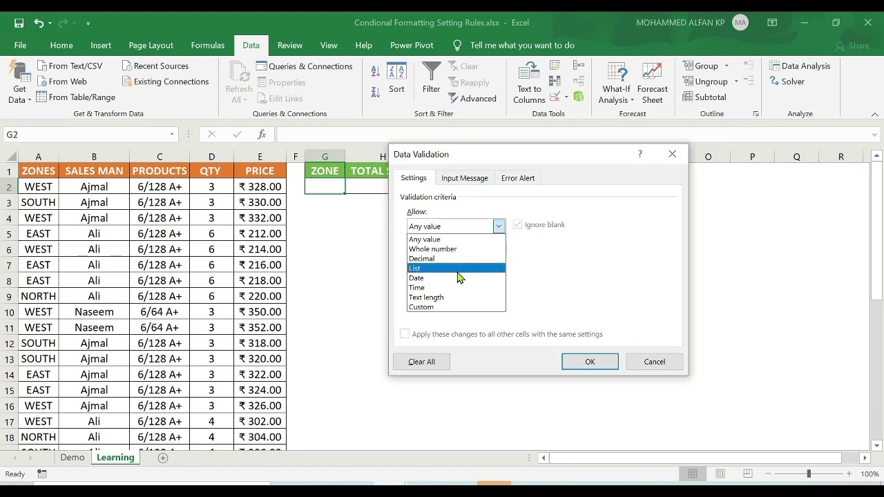
pyautogui.click(457, 273)
# Use $N$1:$N$5 as the list source, then check G2's new drop-down
pyautogui.click(592, 286)
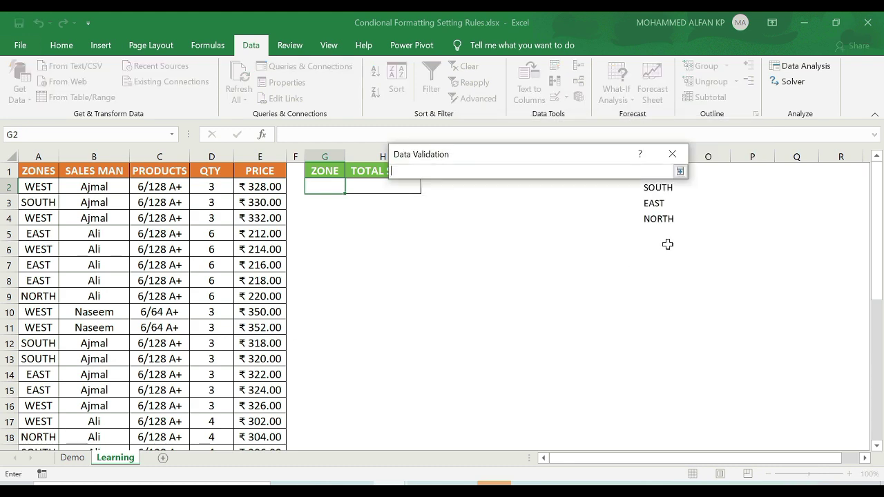
pyautogui.moveTo(621, 156); pyautogui.dragTo(488, 196)
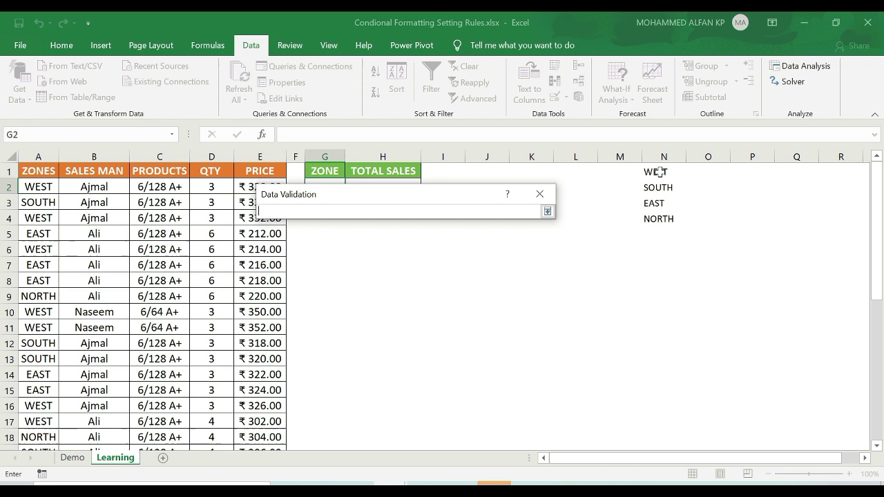
pyautogui.moveTo(660, 171); pyautogui.dragTo(662, 227)
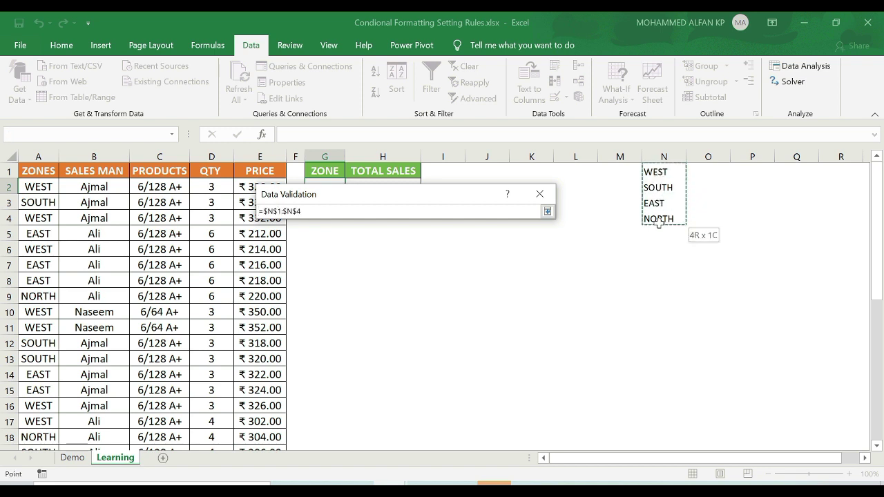
pyautogui.click(548, 211)
pyautogui.click(455, 402)
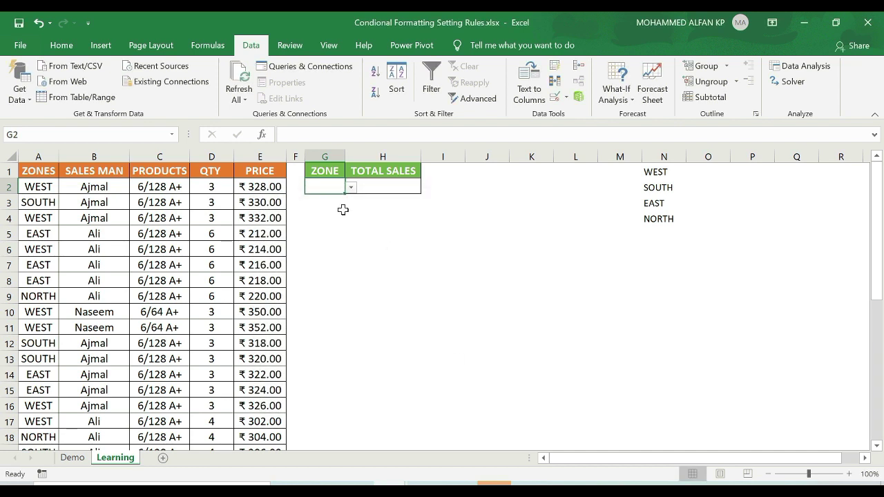
pyautogui.click(350, 187)
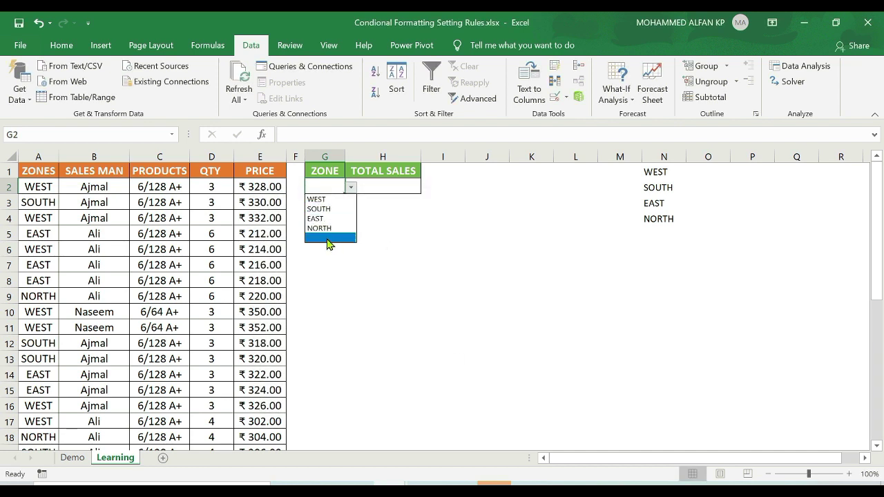
pyautogui.click(328, 237)
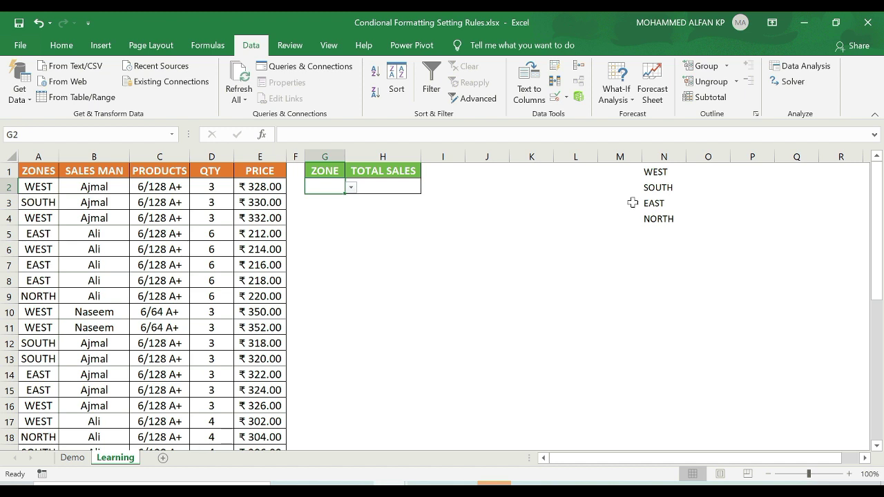
# Select A2:E36 and start a New Rule using a formula to determine formatted cells
pyautogui.press('Home')
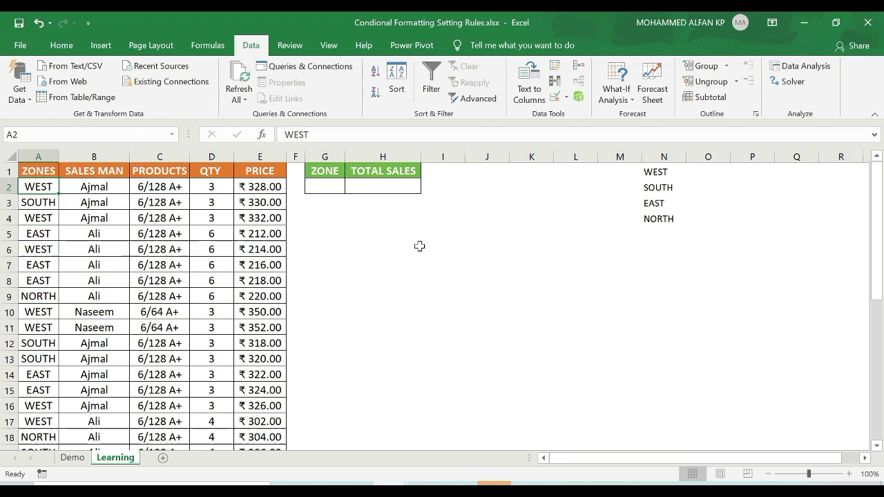
pyautogui.hotkey('ctrl', 'shift', 'Right')
pyautogui.hotkey('ctrl', 'shift', 'Down')
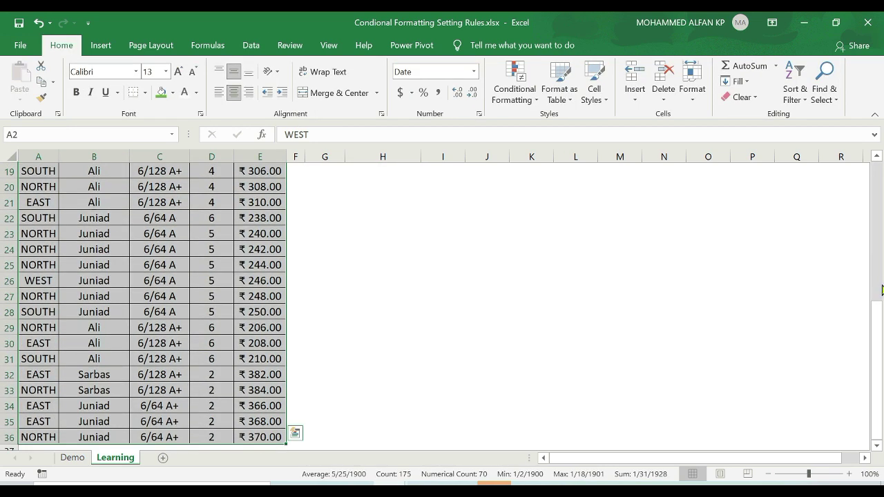
pyautogui.moveTo(876, 318); pyautogui.dragTo(876, 173)
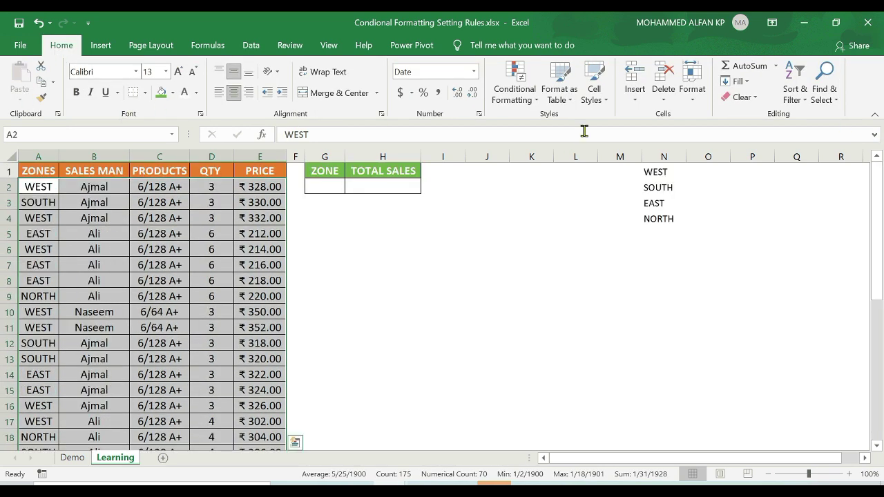
pyautogui.click(527, 101)
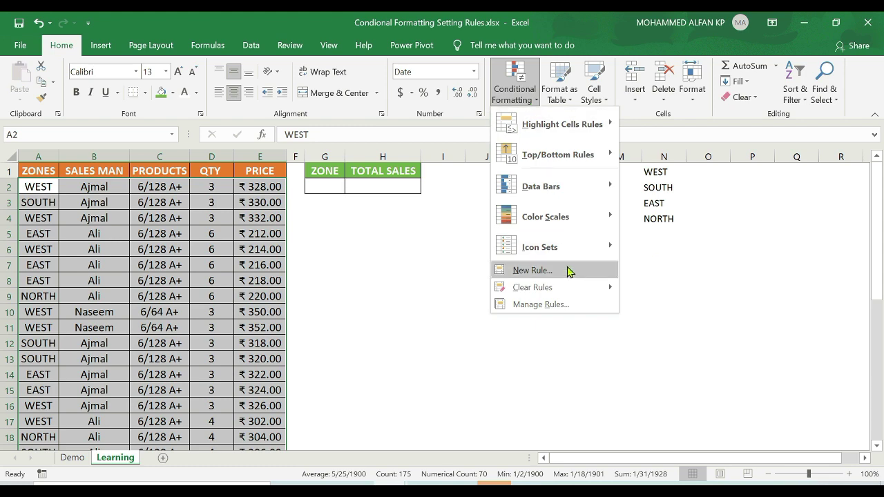
pyautogui.click(532, 270)
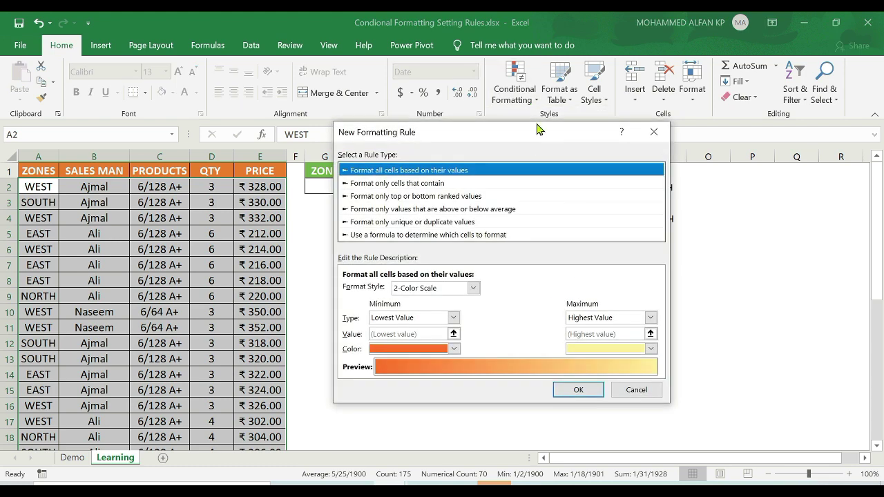
pyautogui.moveTo(529, 140)
pyautogui.mouseDown()
pyautogui.moveTo(591, 159)
pyautogui.moveTo(561, 160)
pyautogui.mouseUp()
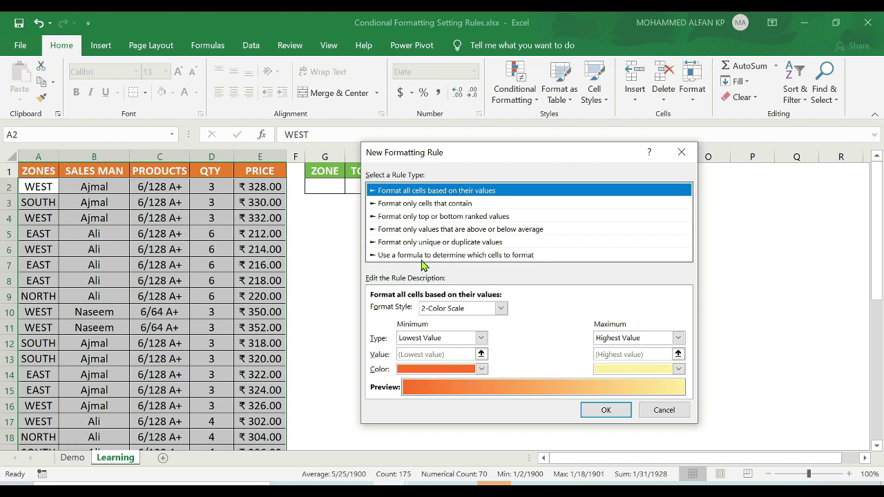
pyautogui.click(415, 255)
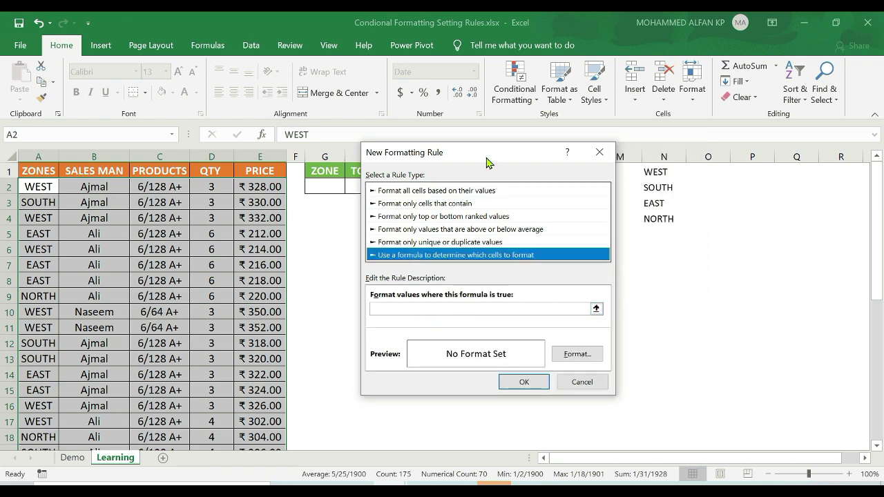
# Enter =$A2= in the rule formula and reference G2 to complete =$A2=$G$2
pyautogui.moveTo(490, 159); pyautogui.dragTo(582, 159)
pyautogui.click(490, 311)
pyautogui.write('=$A2')
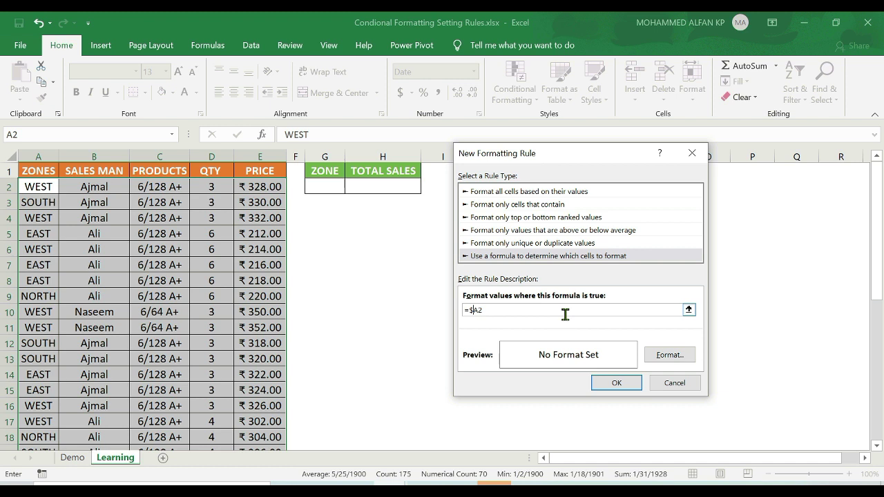
pyautogui.click(513, 309)
pyautogui.write('=')
pyautogui.moveTo(557, 163); pyautogui.dragTo(569, 171)
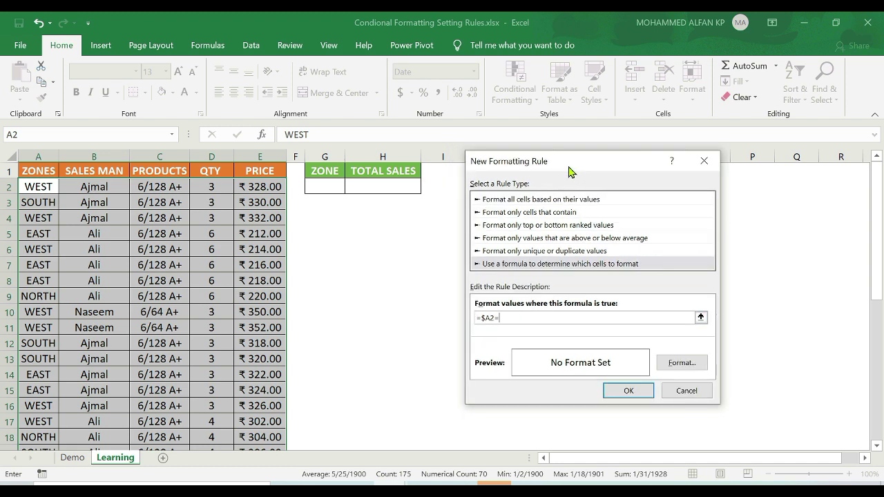
pyautogui.click(330, 185)
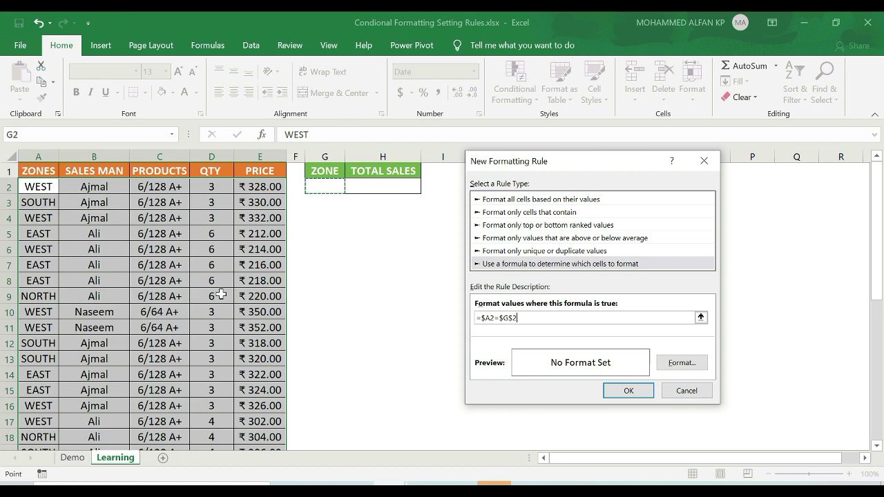
# Set the rule's format to a light green fill and apply it to A2:E36
pyautogui.click(689, 364)
pyautogui.click(472, 83)
pyautogui.moveTo(524, 64); pyautogui.dragTo(612, 171)
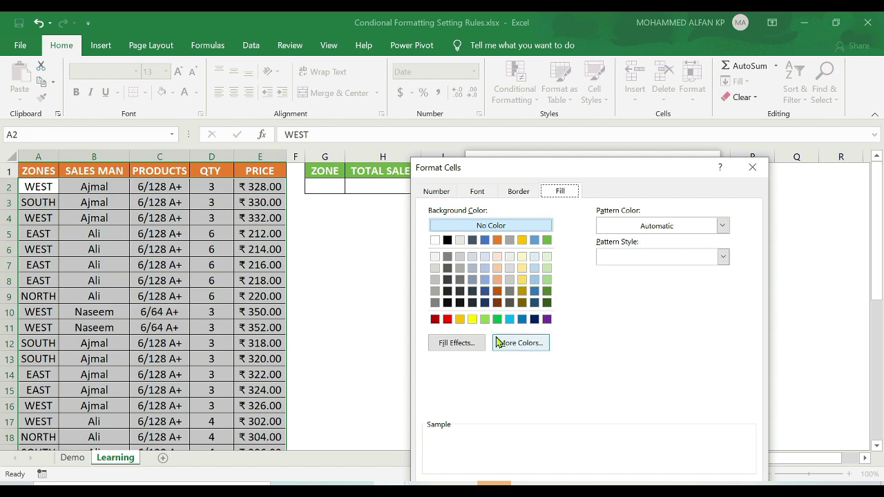
pyautogui.click(548, 281)
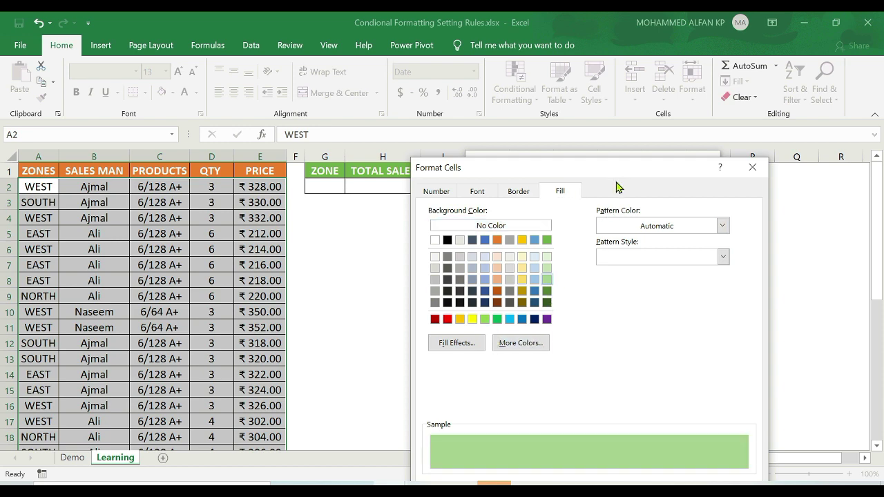
pyautogui.moveTo(617, 173); pyautogui.dragTo(564, 101)
pyautogui.click(643, 450)
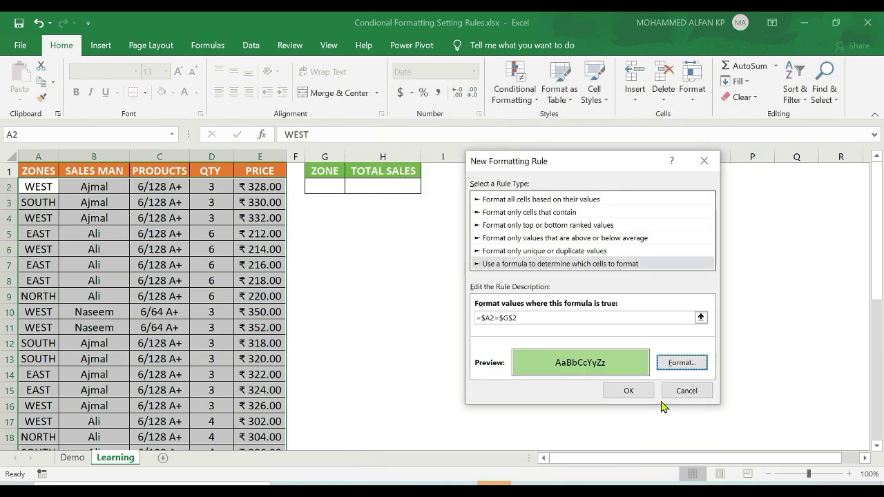
pyautogui.click(634, 391)
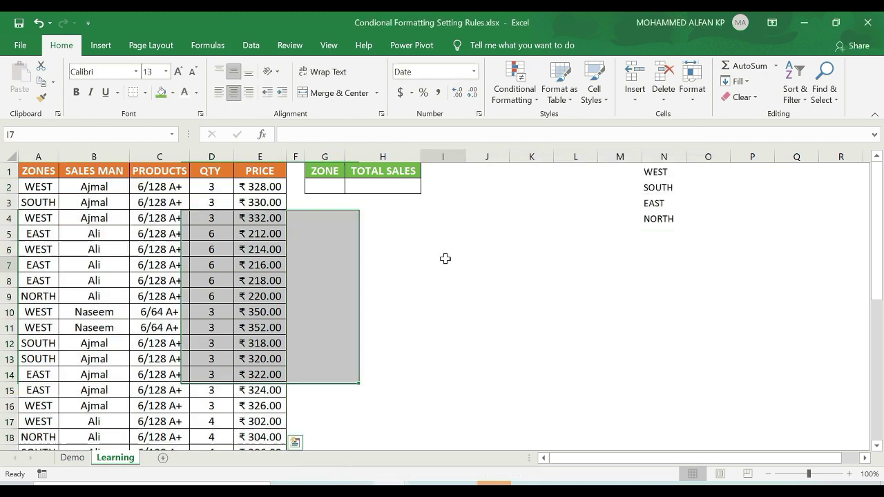
pyautogui.click(325, 185)
pyautogui.click(352, 187)
# Cycle G2 through WEST, EAST and NORTH, then set it back to blank
pyautogui.click(339, 199)
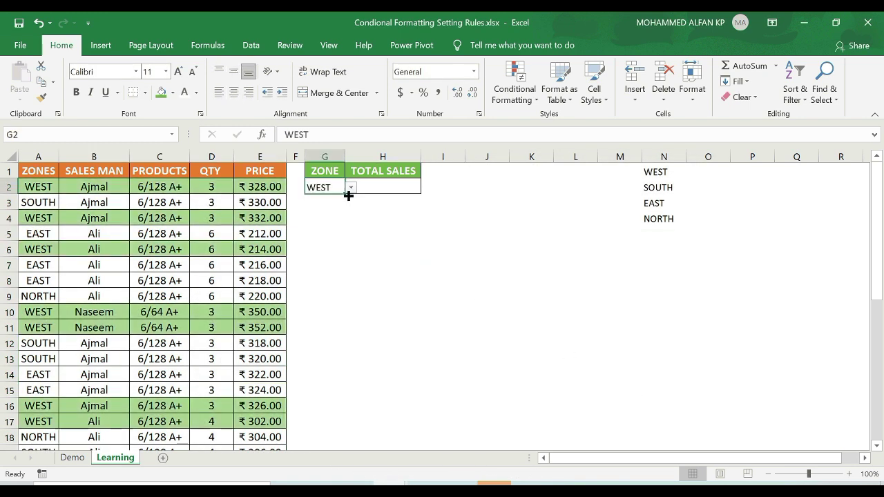
pyautogui.click(352, 189)
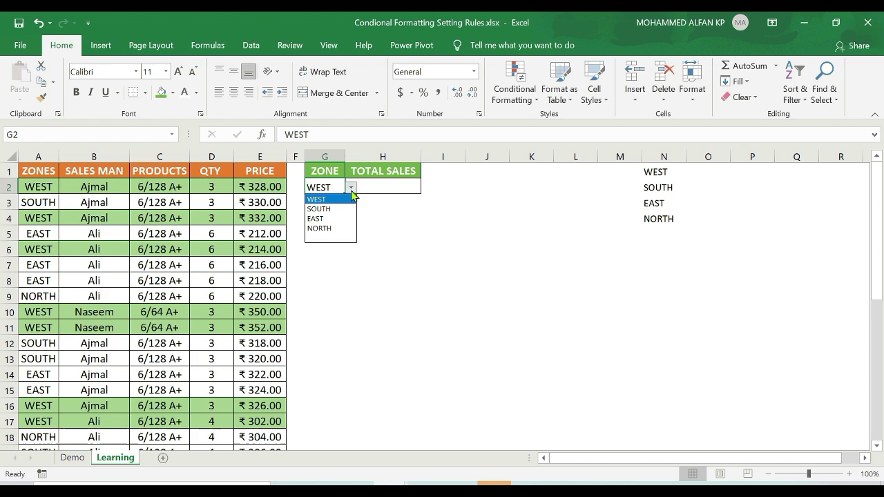
pyautogui.click(338, 218)
pyautogui.click(352, 193)
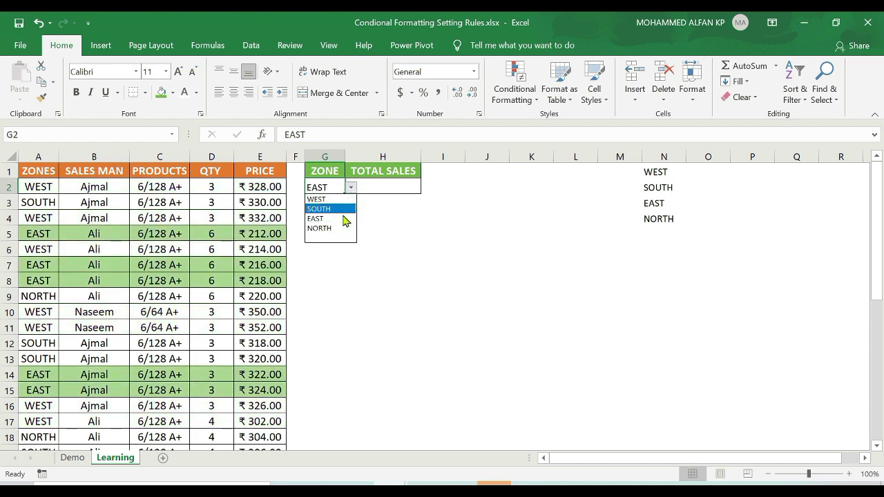
pyautogui.click(340, 227)
pyautogui.scroll(-2, 207, 317)
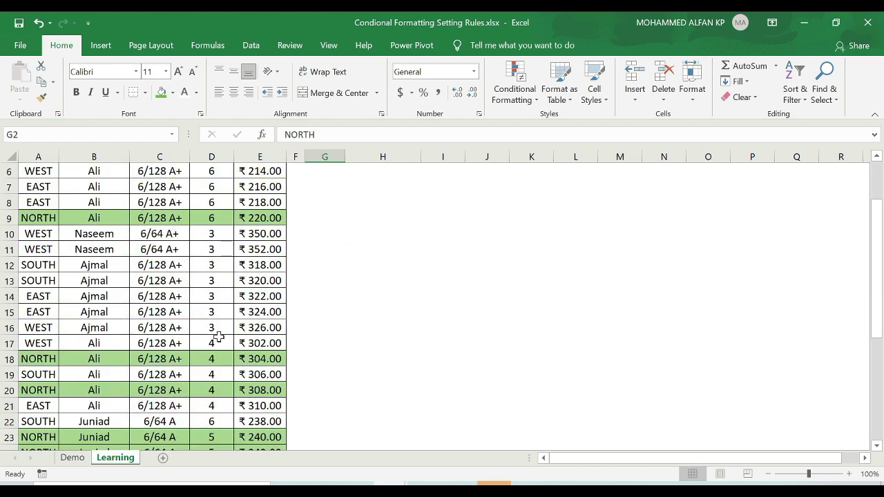
pyautogui.scroll(-2, 213, 339)
pyautogui.scroll(4, 241, 341)
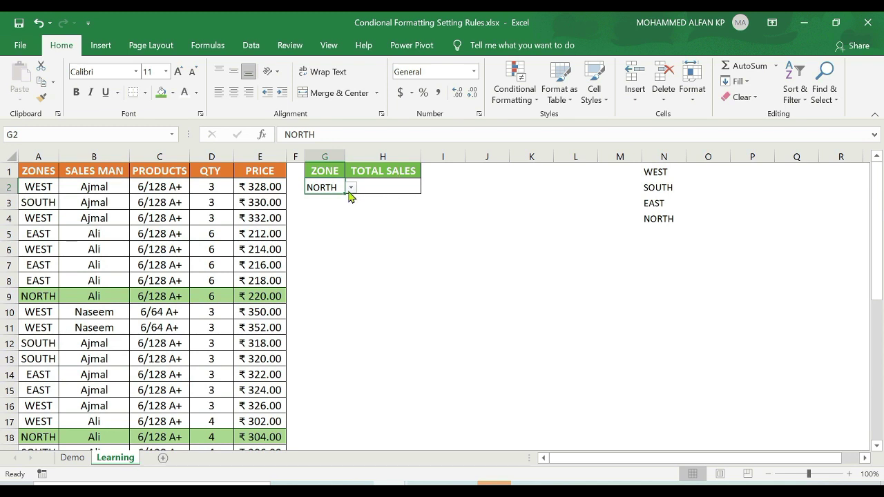
pyautogui.click(351, 189)
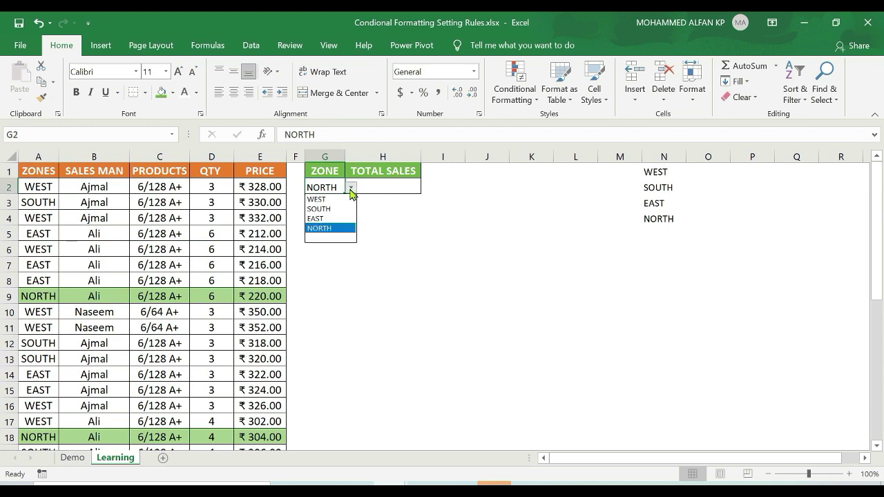
pyautogui.click(343, 238)
# Hide column N, which holds the zone list
pyautogui.click(378, 190)
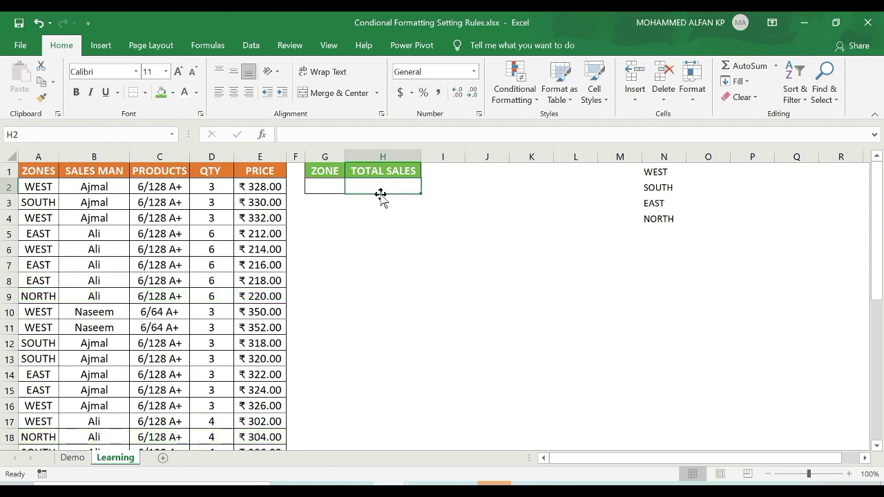
pyautogui.click(664, 156)
pyautogui.rightClick(665, 158)
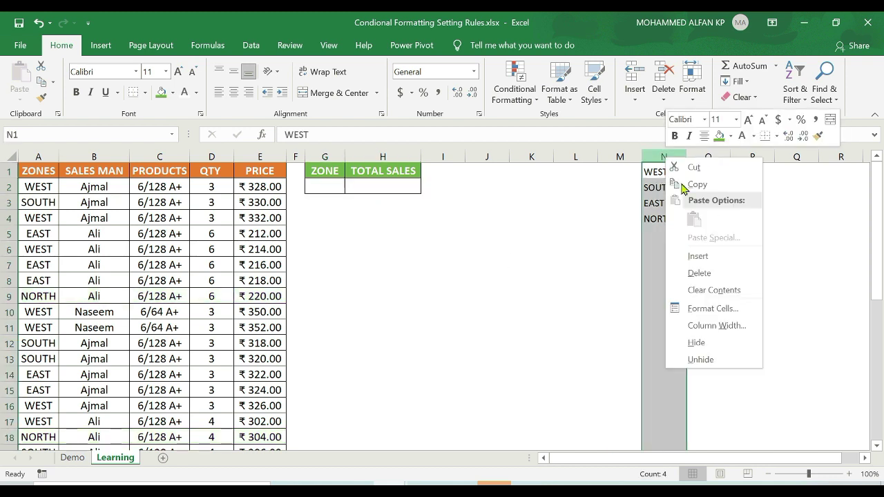
pyautogui.click(698, 343)
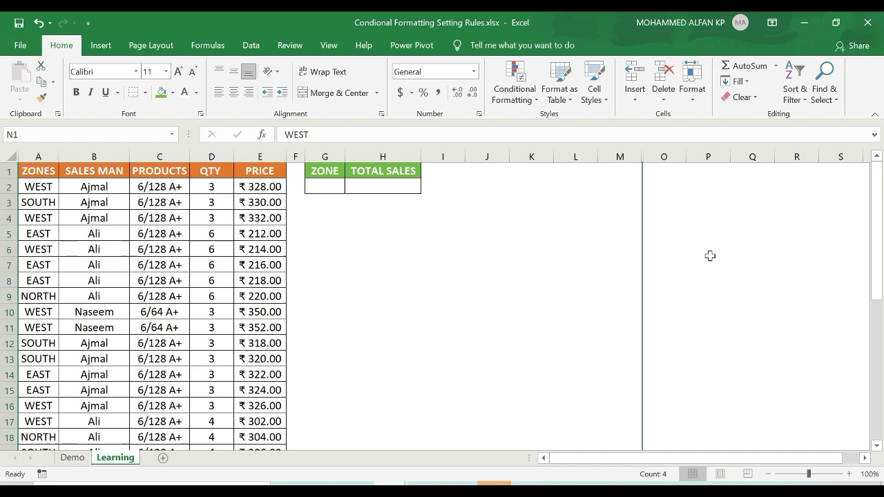
# Start a SUMIF in H2 with criteria range A2:A36
pyautogui.click(392, 188)
pyautogui.write('=sum')
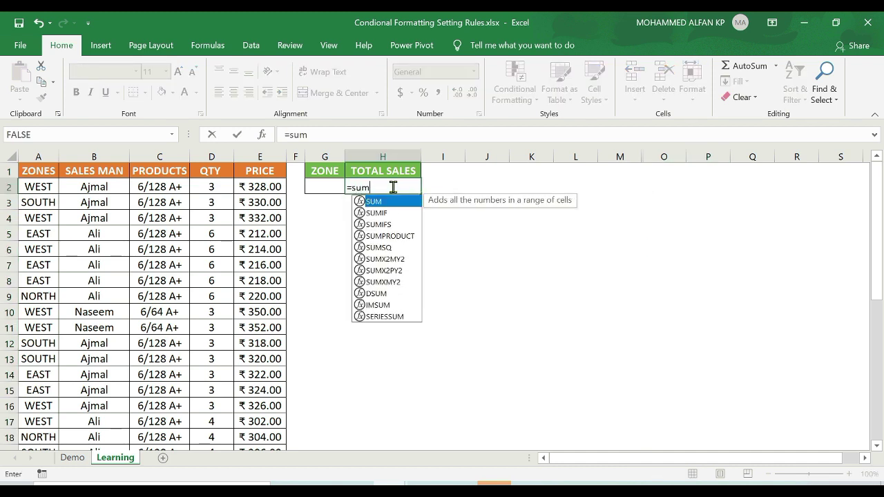
pyautogui.write('if')
pyautogui.doubleClick(376, 201)
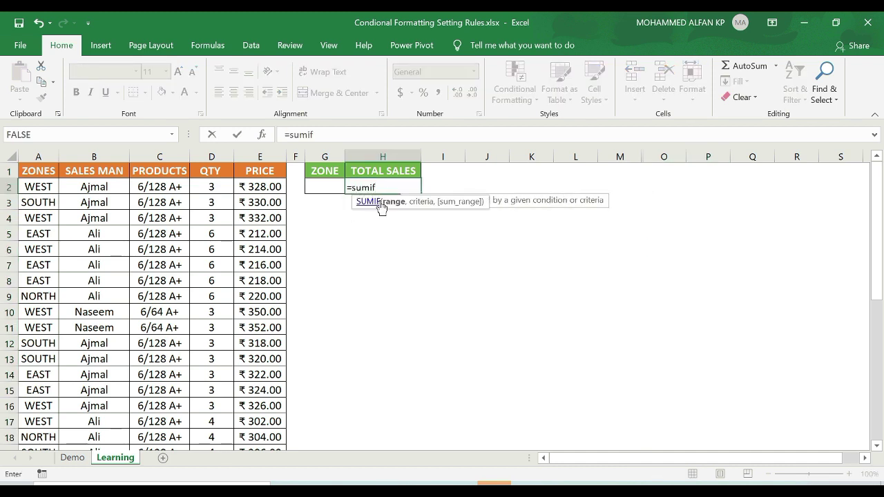
pyautogui.moveTo(480, 205); pyautogui.dragTo(619, 180)
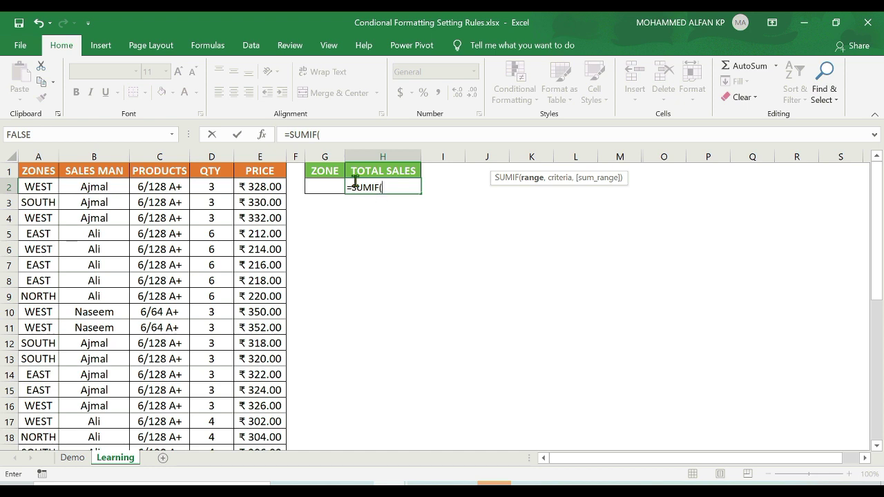
pyautogui.click(39, 184)
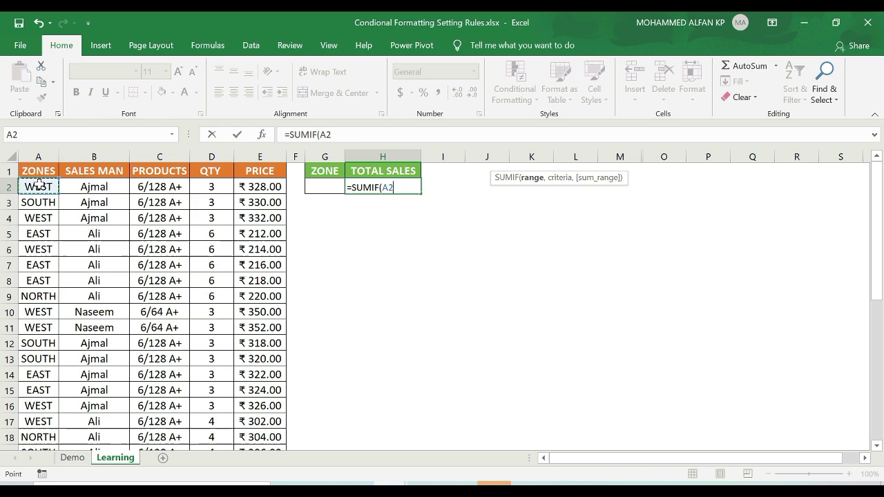
pyautogui.hotkey('ctrl', 'shift', 'Down')
pyautogui.write(':A36,')
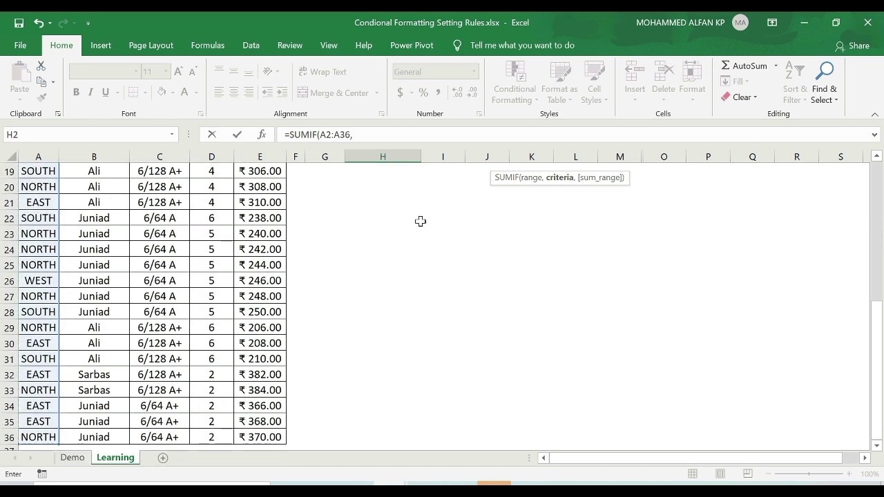
pyautogui.moveTo(880, 304); pyautogui.dragTo(881, 309)
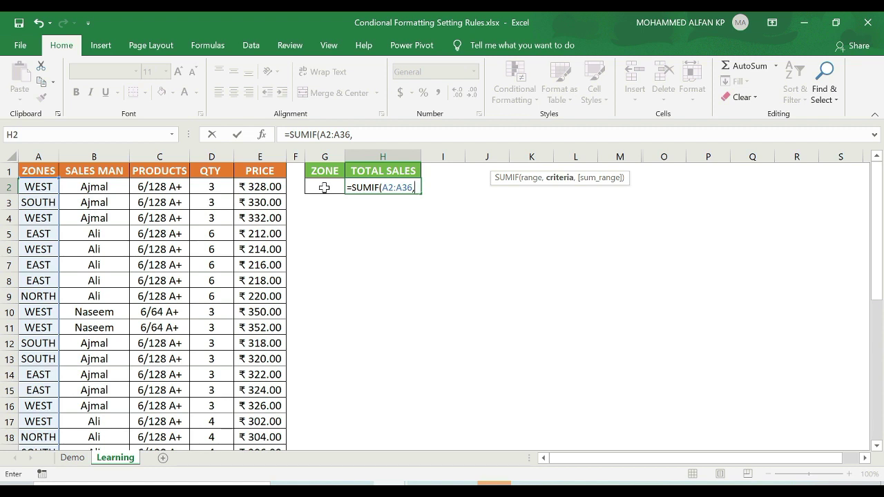
# Finish the SUMIF with criteria G2 and sum range E2:E36
pyautogui.click(324, 187)
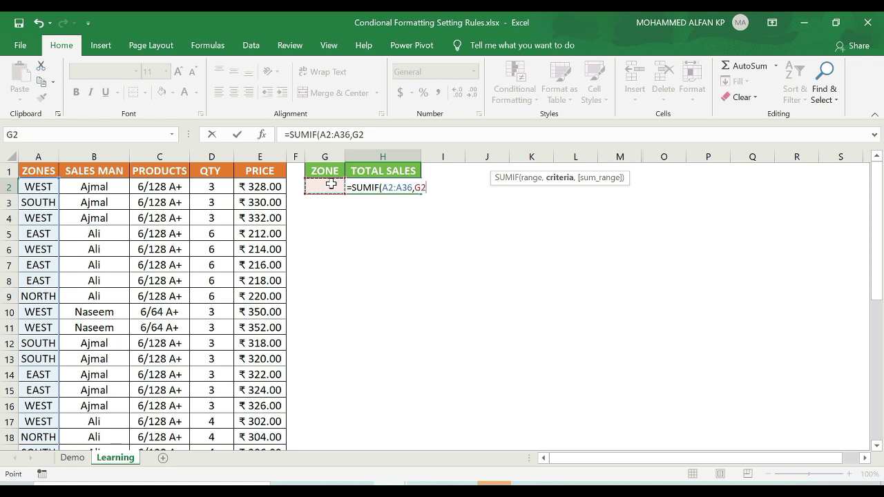
pyautogui.write(',')
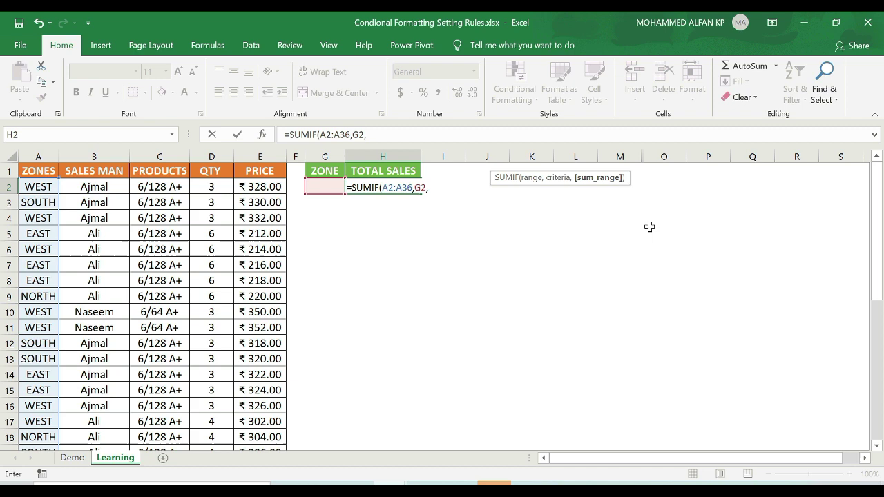
pyautogui.click(265, 187)
pyautogui.hotkey('ctrl', 'shift', 'Down')
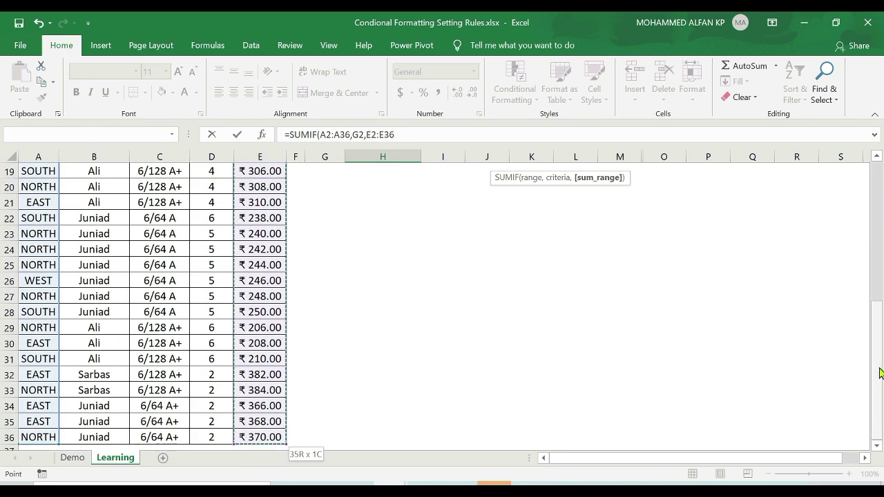
pyautogui.write(')')
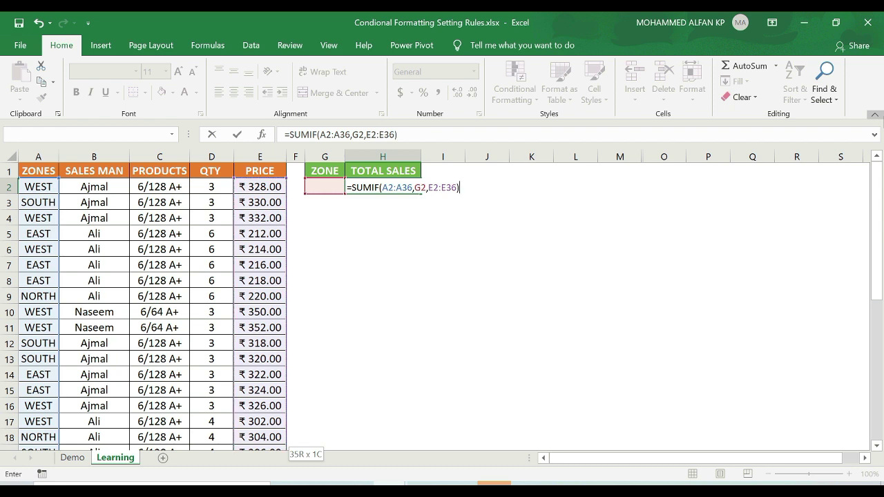
pyautogui.press('Return')
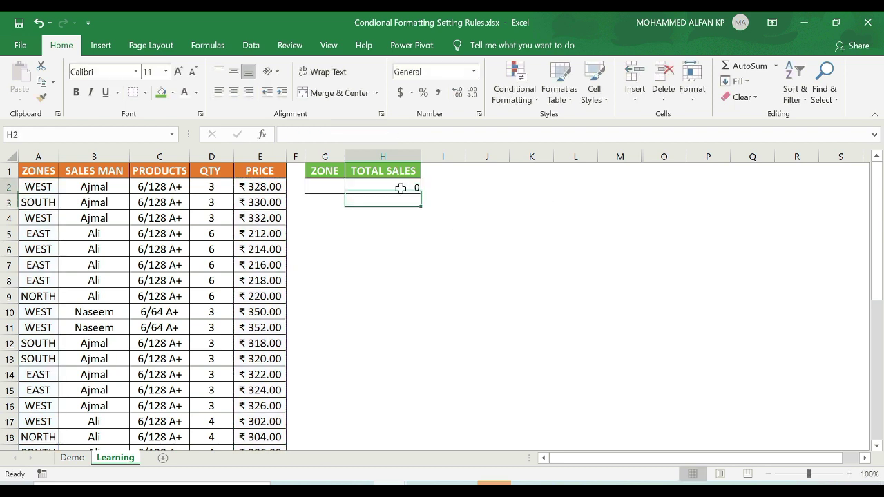
# Try WEST, SOUTH and EAST as the G2 zone, then clear it to blank
pyautogui.click(401, 188)
pyautogui.click(325, 185)
pyautogui.click(351, 189)
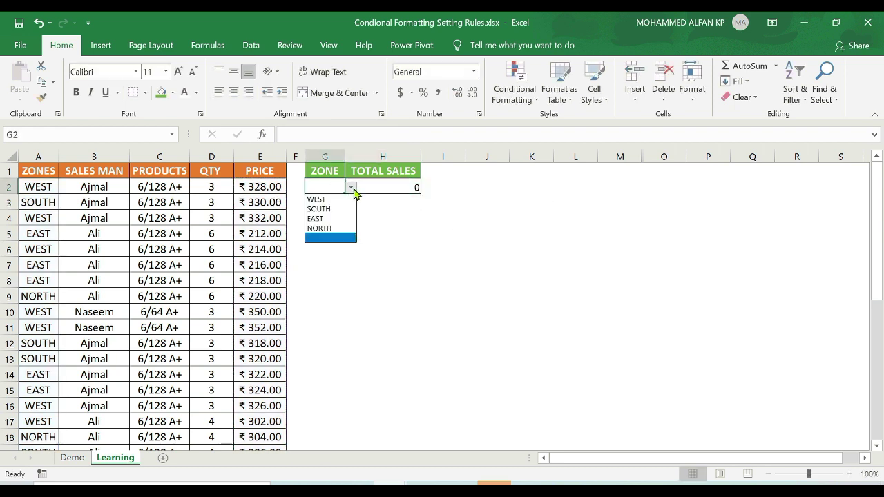
pyautogui.click(339, 200)
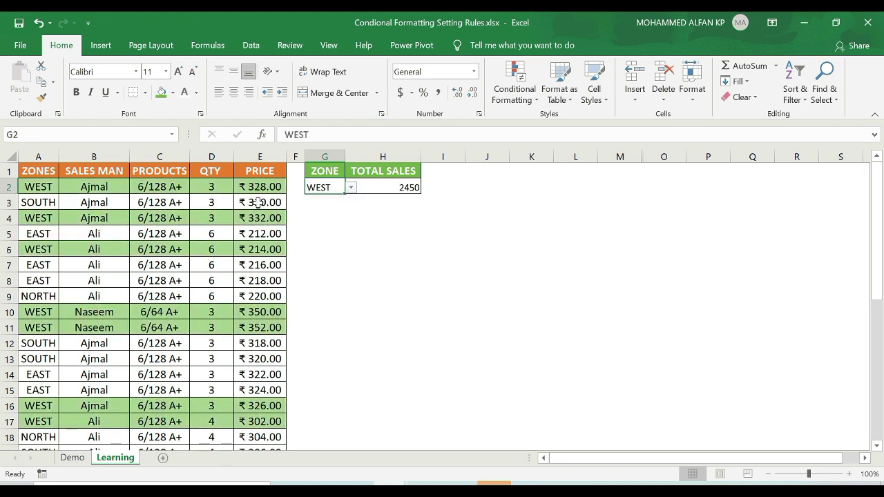
pyautogui.click(352, 189)
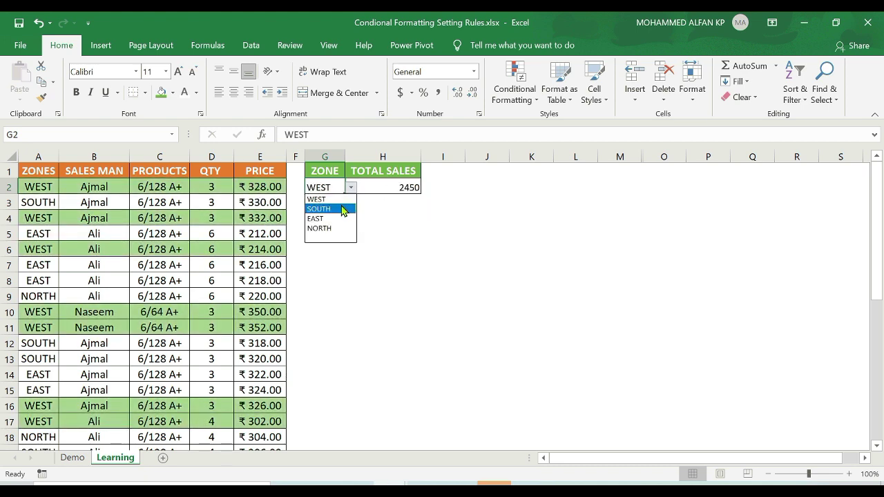
pyautogui.click(338, 208)
pyautogui.click(352, 188)
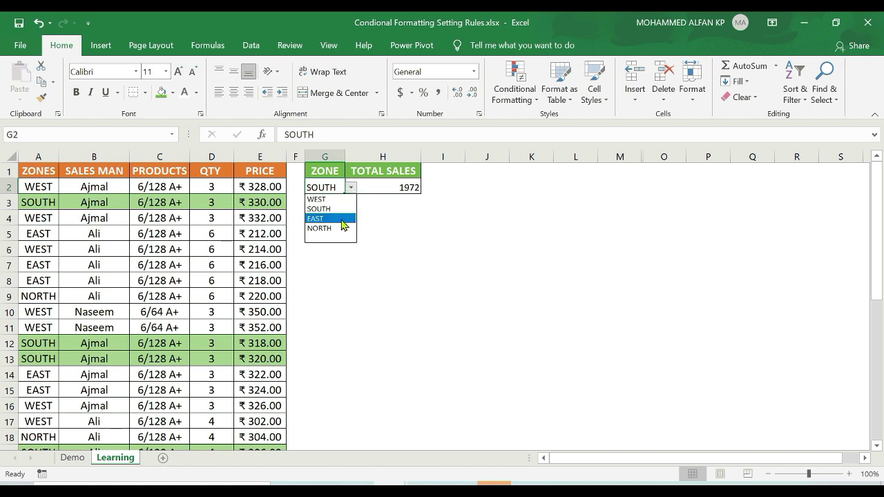
pyautogui.click(340, 219)
pyautogui.click(351, 188)
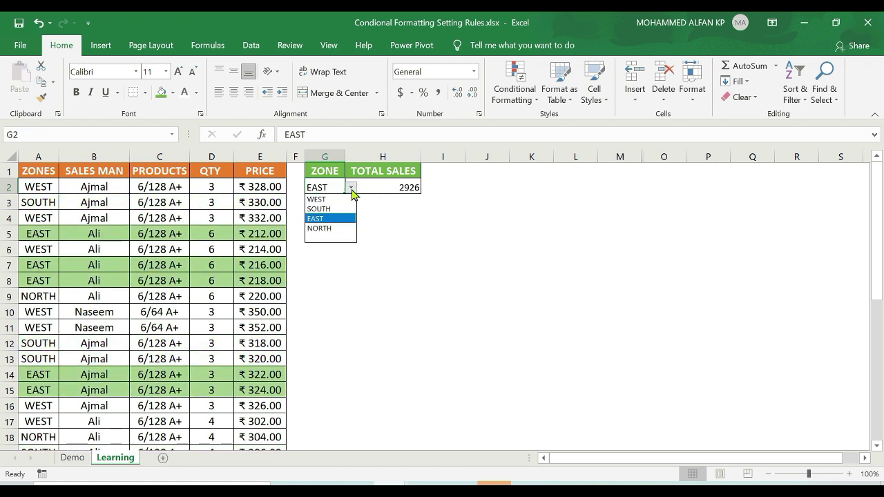
pyautogui.click(333, 238)
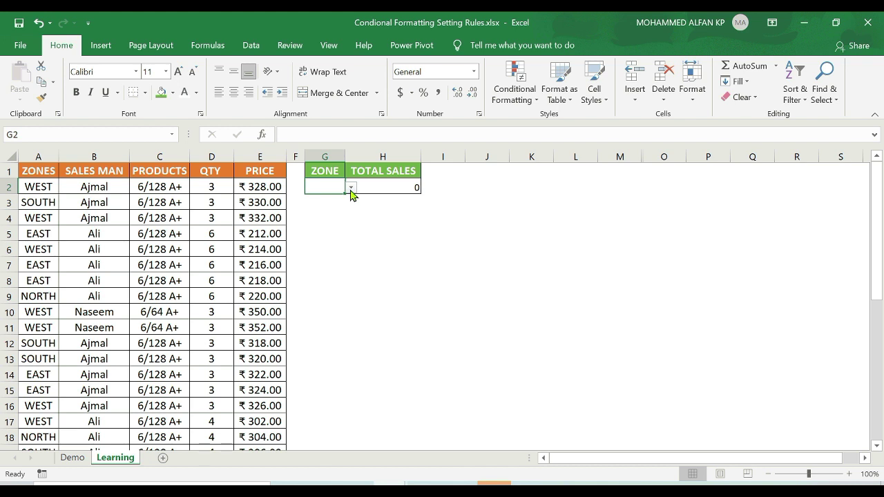
# Choose EAST in G2, test E5 with 10000, then undo it back to 212
pyautogui.click(351, 189)
pyautogui.click(351, 190)
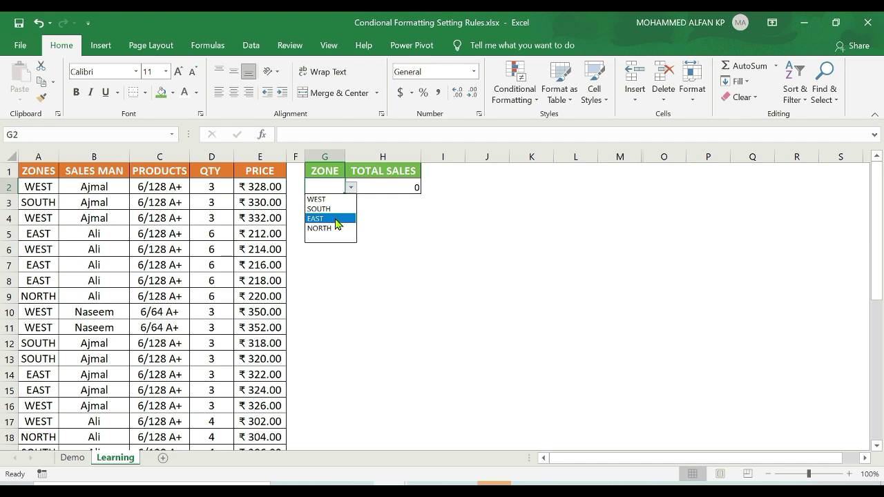
pyautogui.click(336, 220)
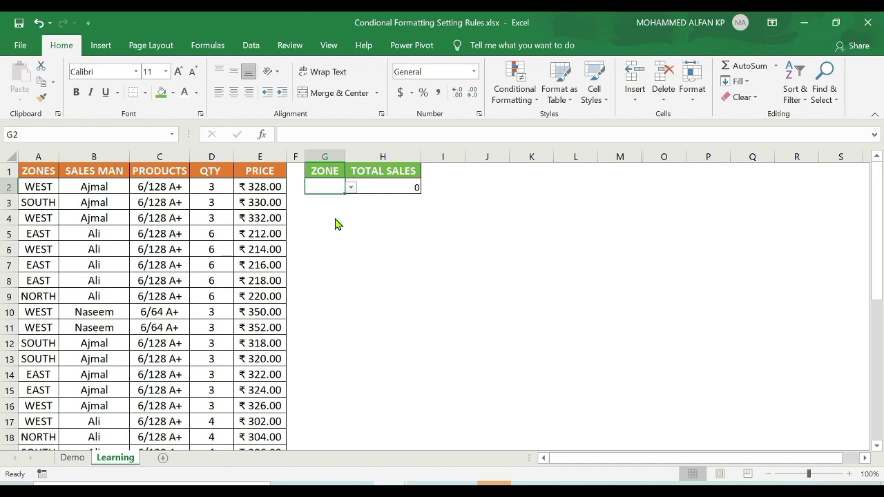
pyautogui.click(267, 235)
pyautogui.write('10')
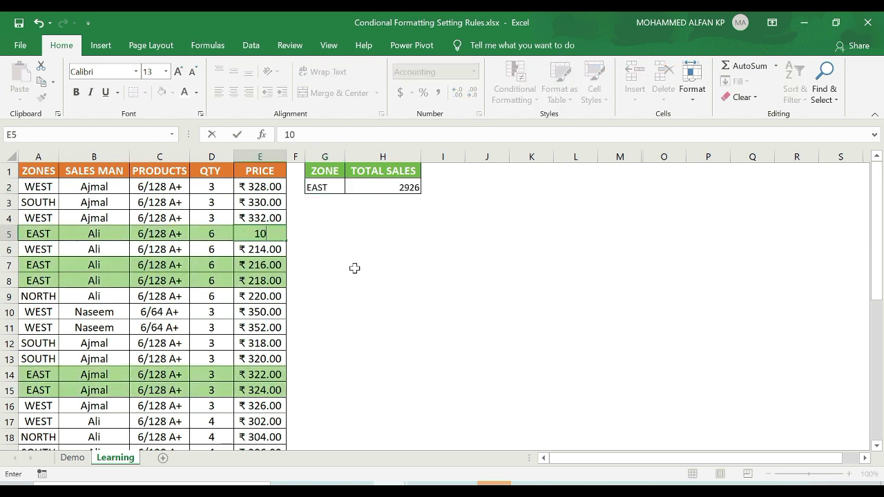
pyautogui.write('000')
pyautogui.press('Return')
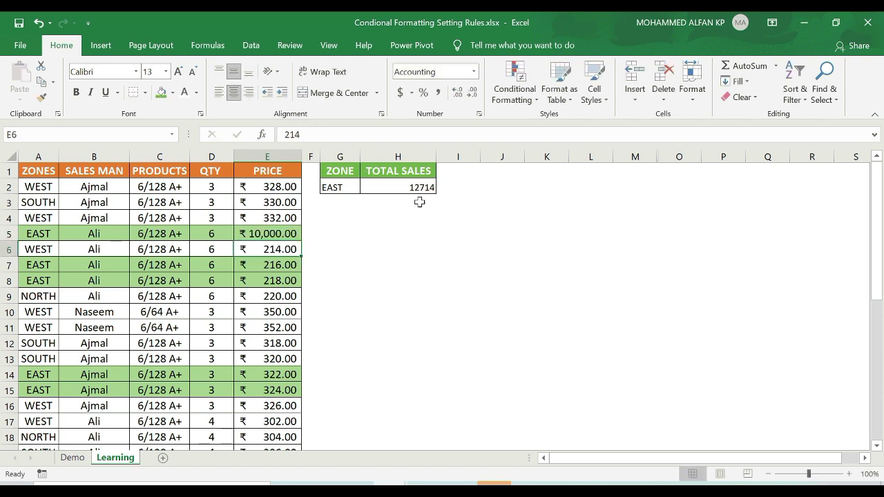
pyautogui.hotkey('ctrl', 'z')
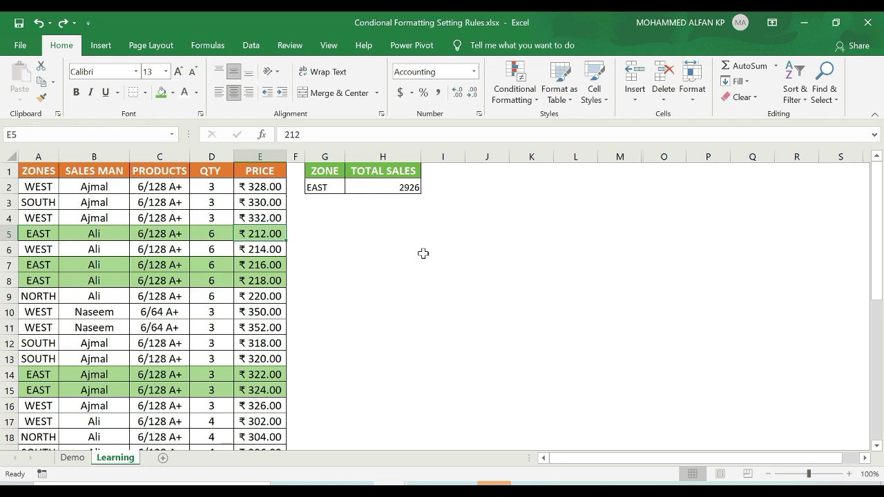
# Select A2:E36 and open the Conditional Formatting Rules Manager
pyautogui.click(36, 187)
pyautogui.hotkey('ctrl', 'shift', 'Right')
pyautogui.hotkey('ctrl', 'shift', 'Down')
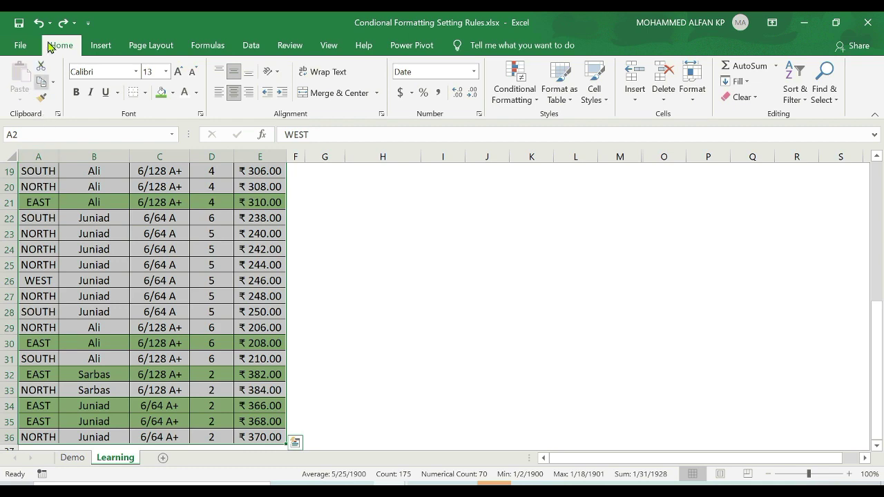
pyautogui.click(530, 103)
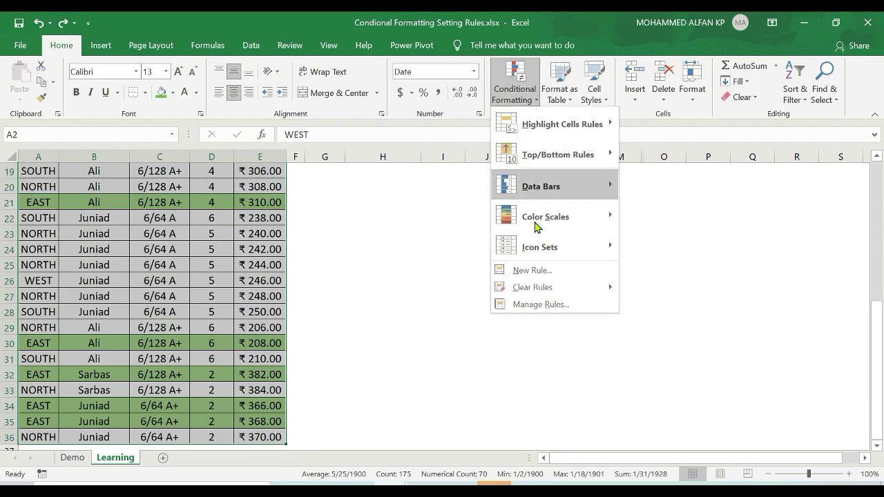
pyautogui.click(563, 306)
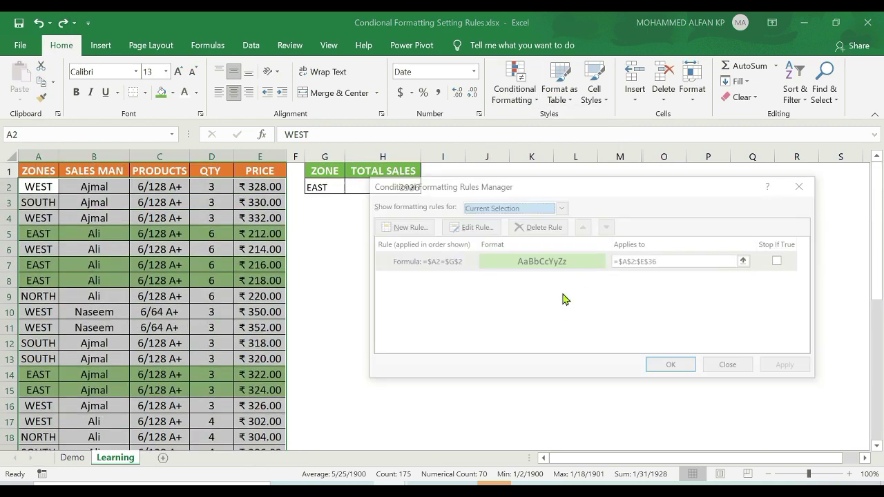
pyautogui.moveTo(599, 193); pyautogui.dragTo(595, 247)
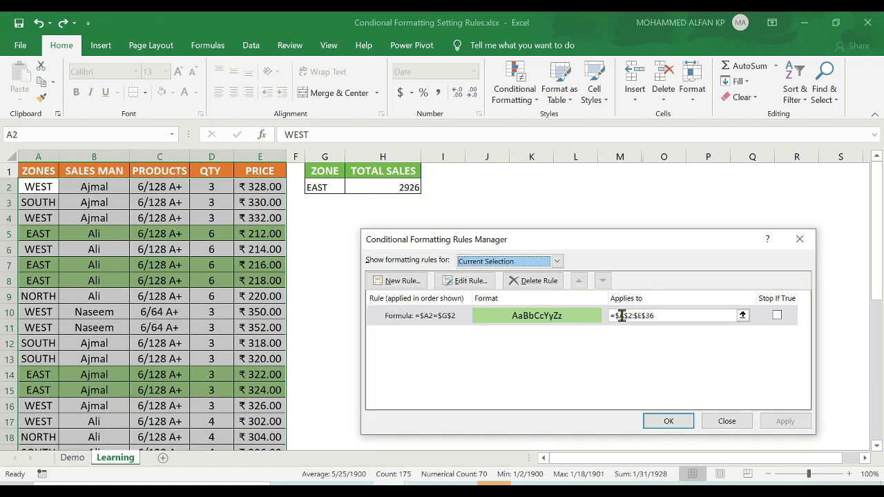
# Inspect the =$A2=$G$2 rule in the rule editor and cancel without changes
pyautogui.click(777, 319)
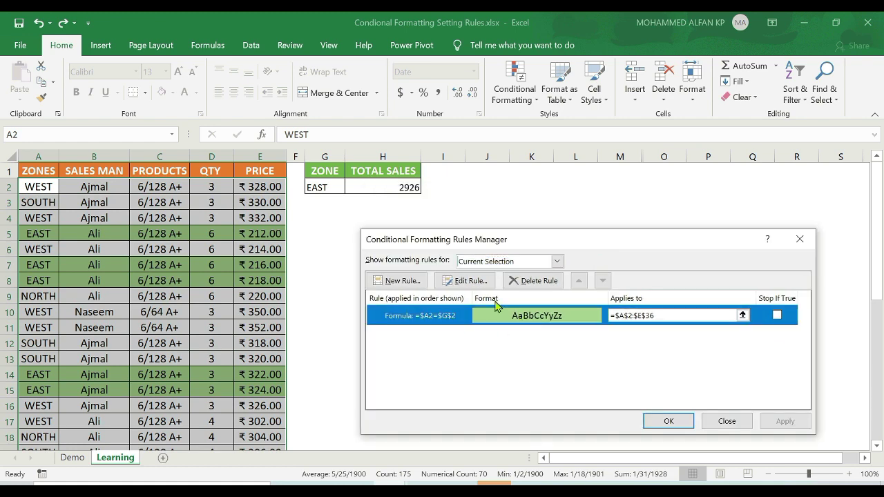
pyautogui.click(479, 283)
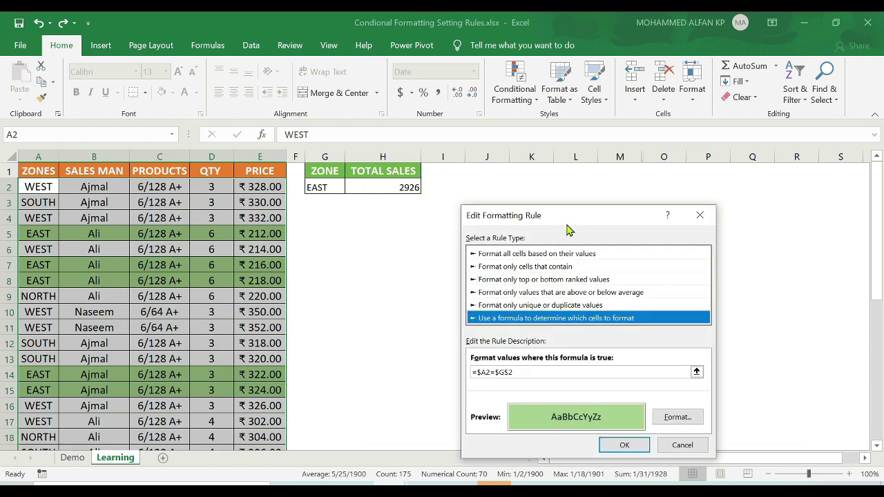
pyautogui.moveTo(568, 216); pyautogui.dragTo(585, 100)
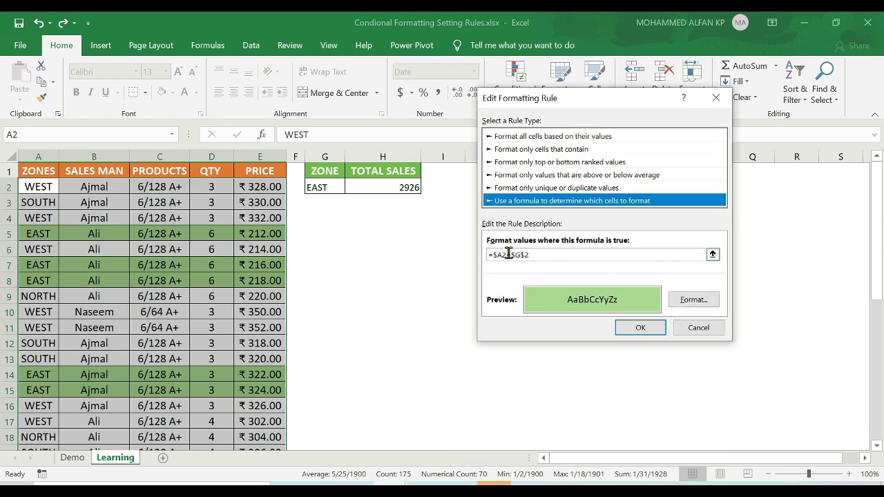
pyautogui.moveTo(582, 106); pyautogui.dragTo(630, 152)
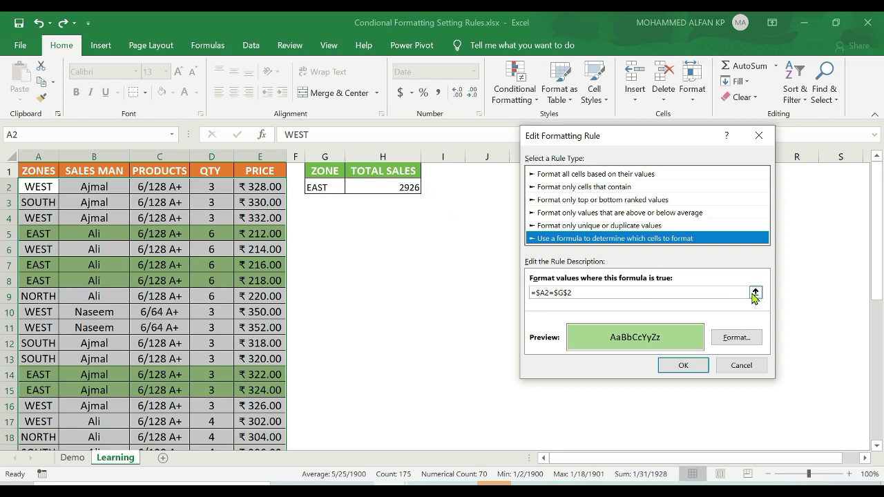
pyautogui.click(741, 366)
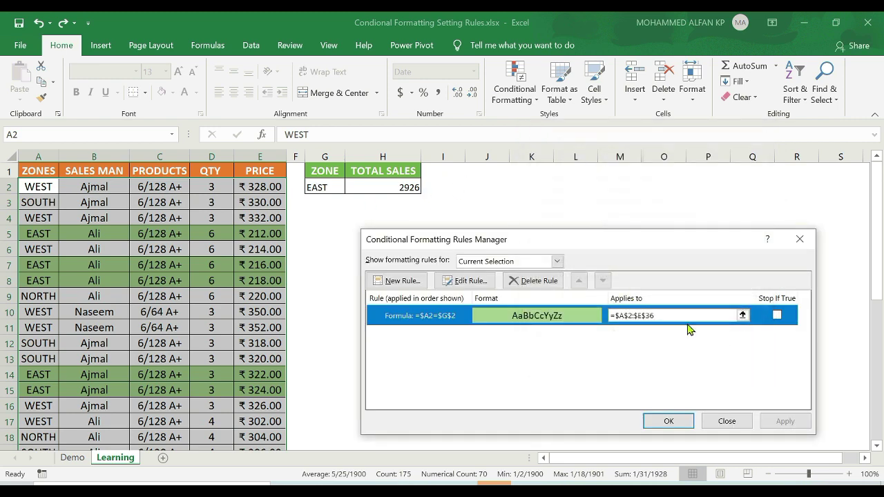